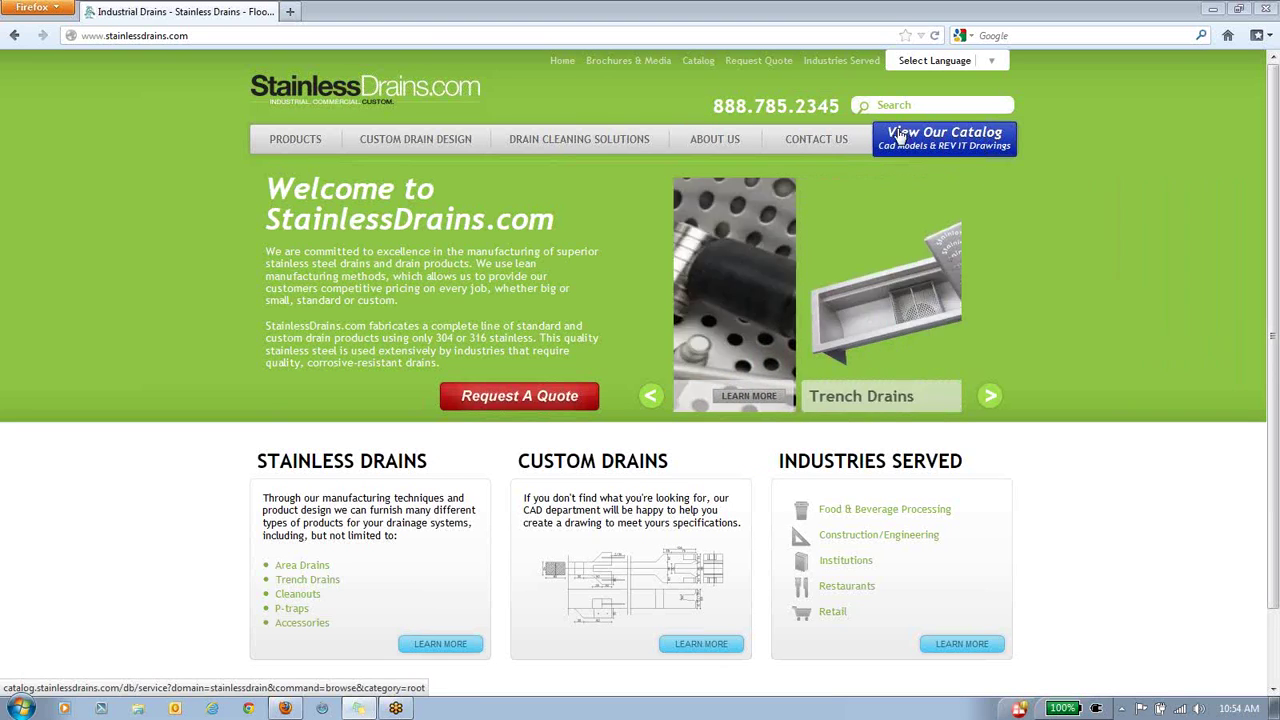
Step: Go from the catalog home into Drains, then into the Trench Drains product listing
click(962, 143)
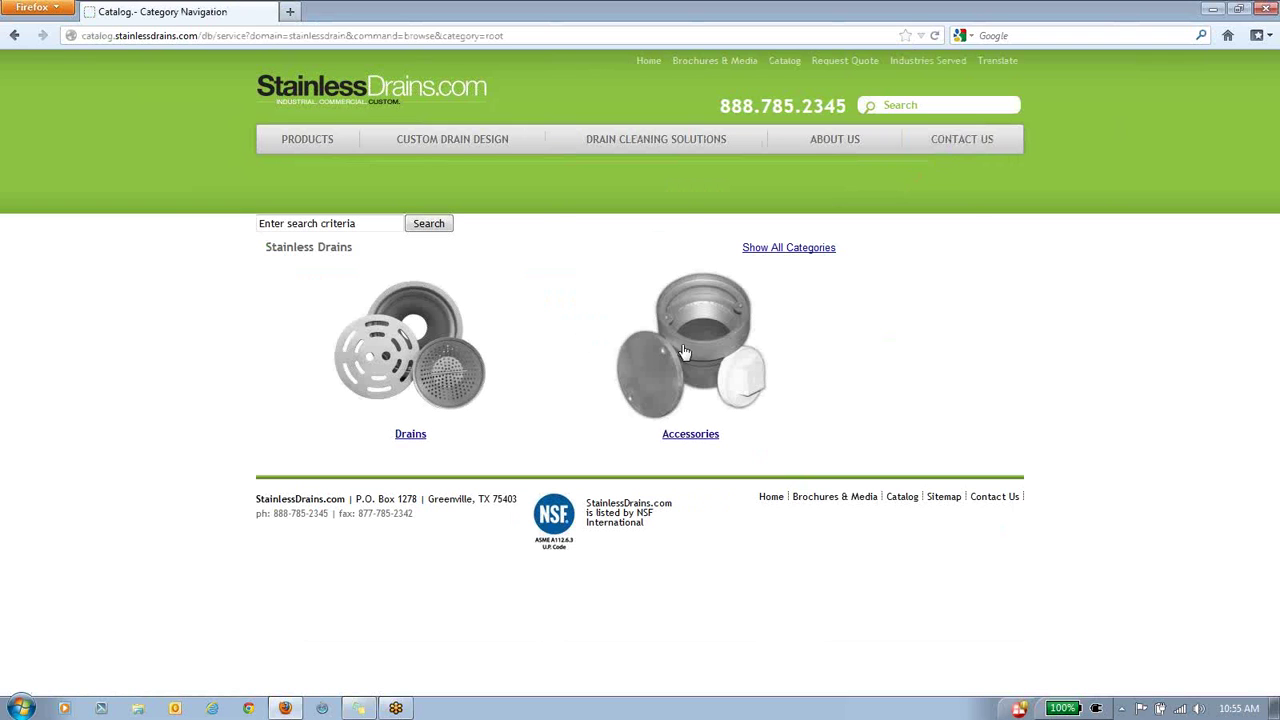
click(406, 343)
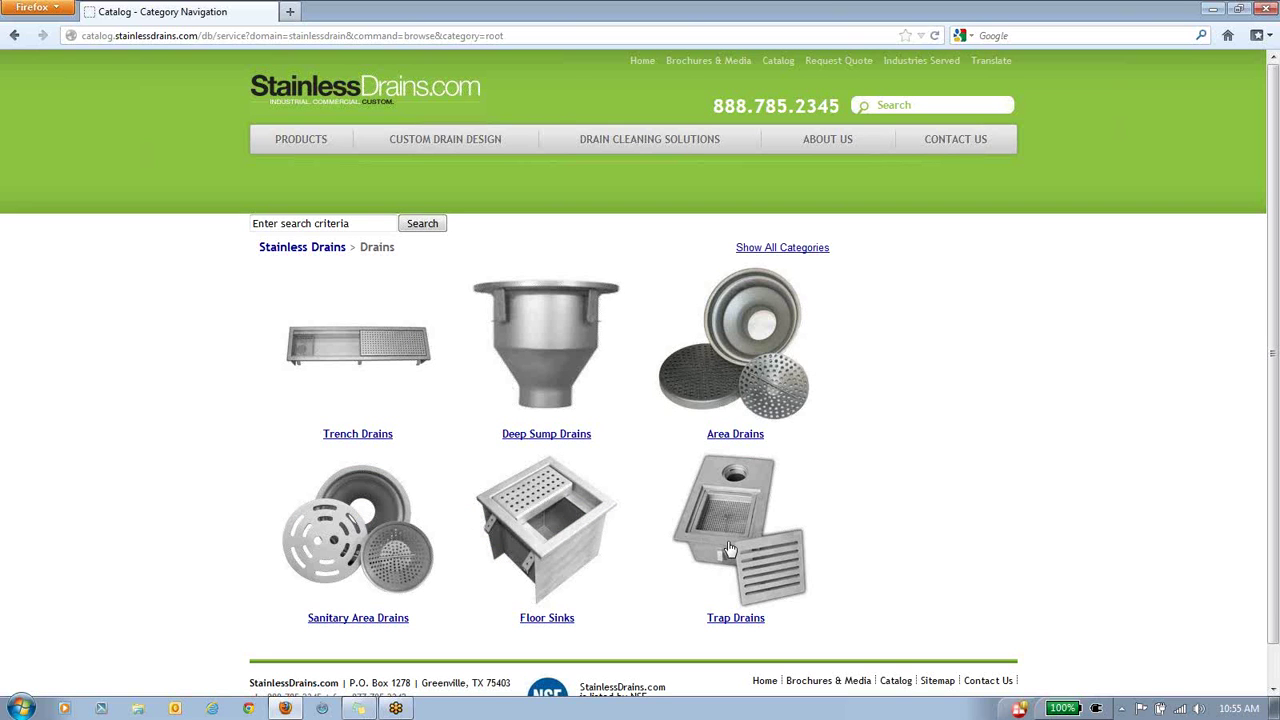
click(365, 348)
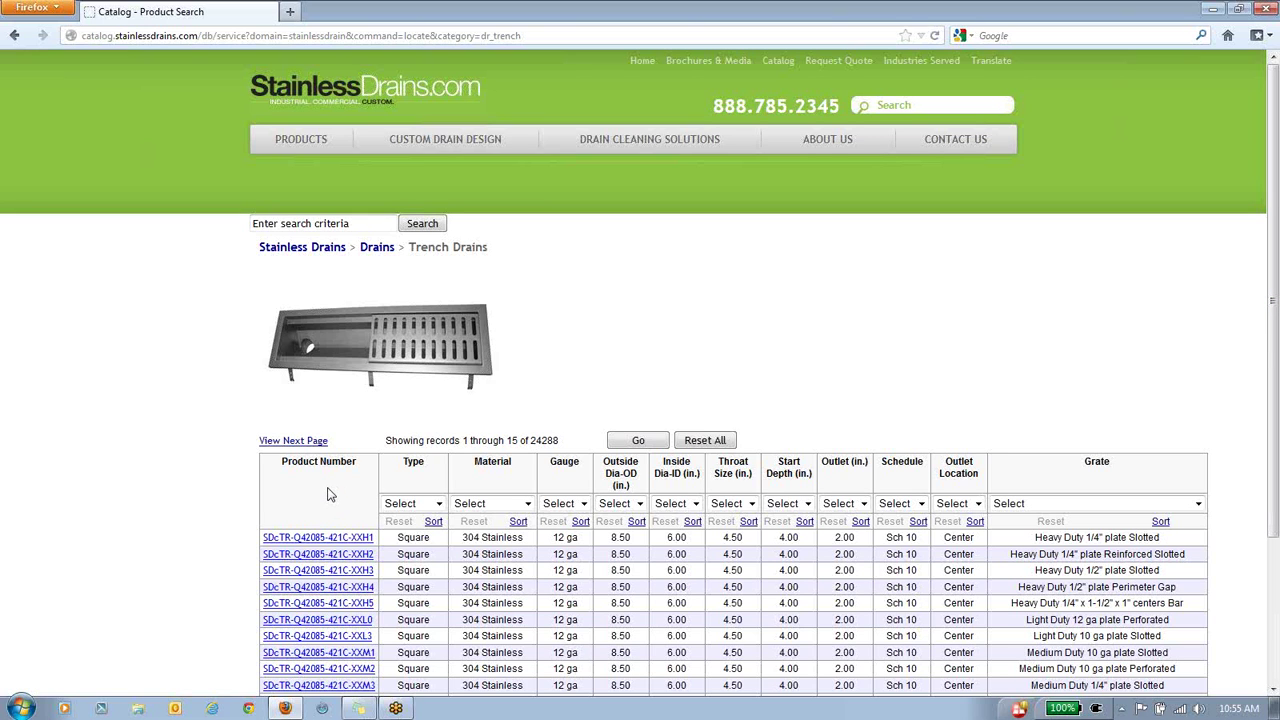
Step: Filter the trench drains to Square type and 14 ga gauge
click(438, 504)
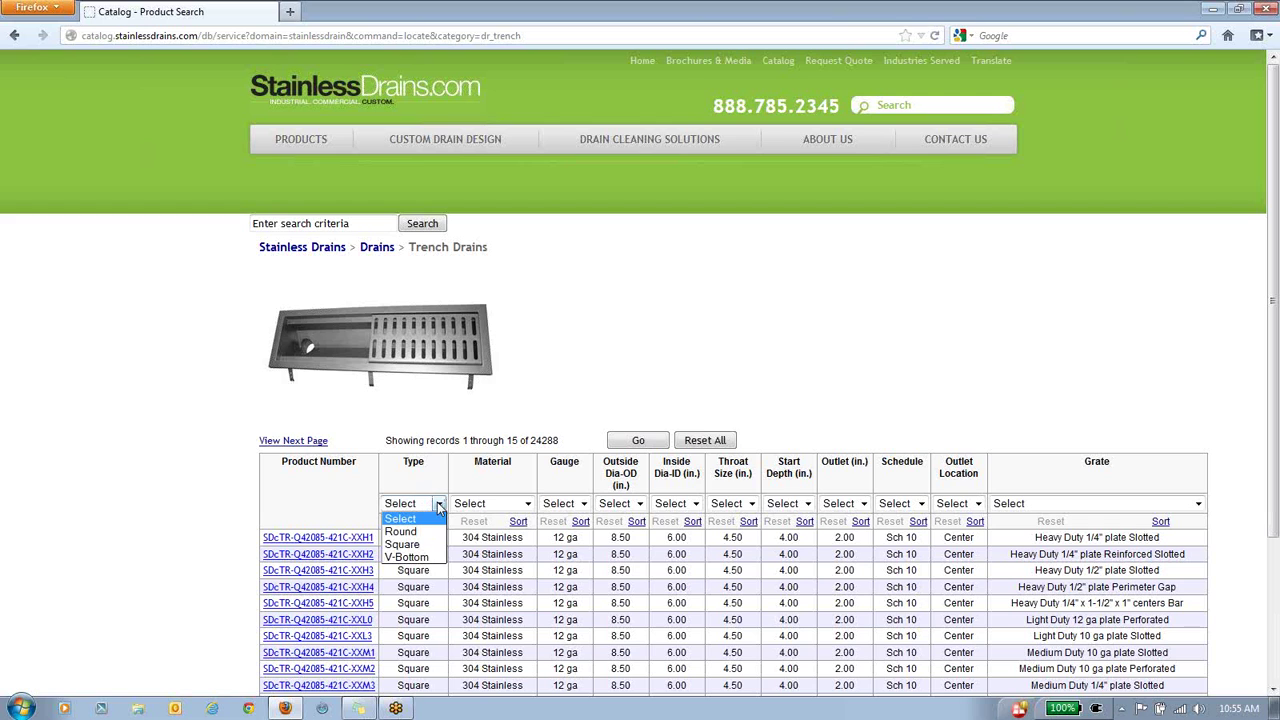
click(391, 546)
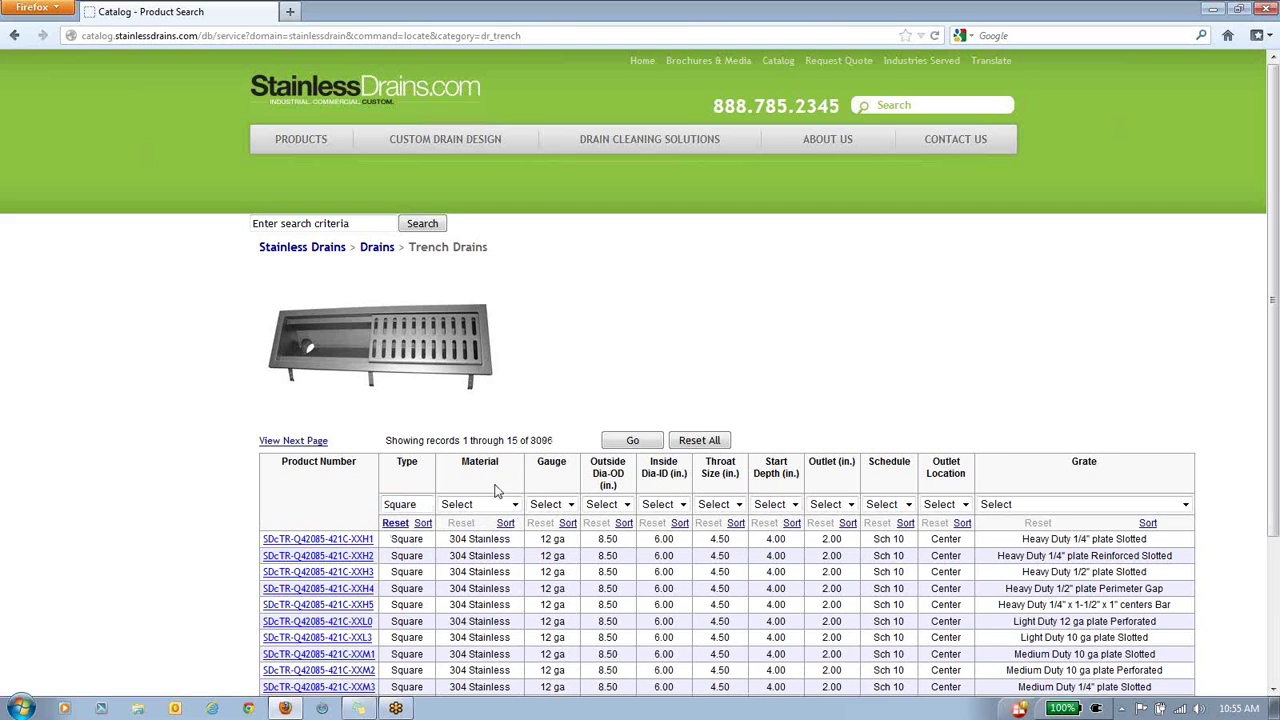
click(571, 505)
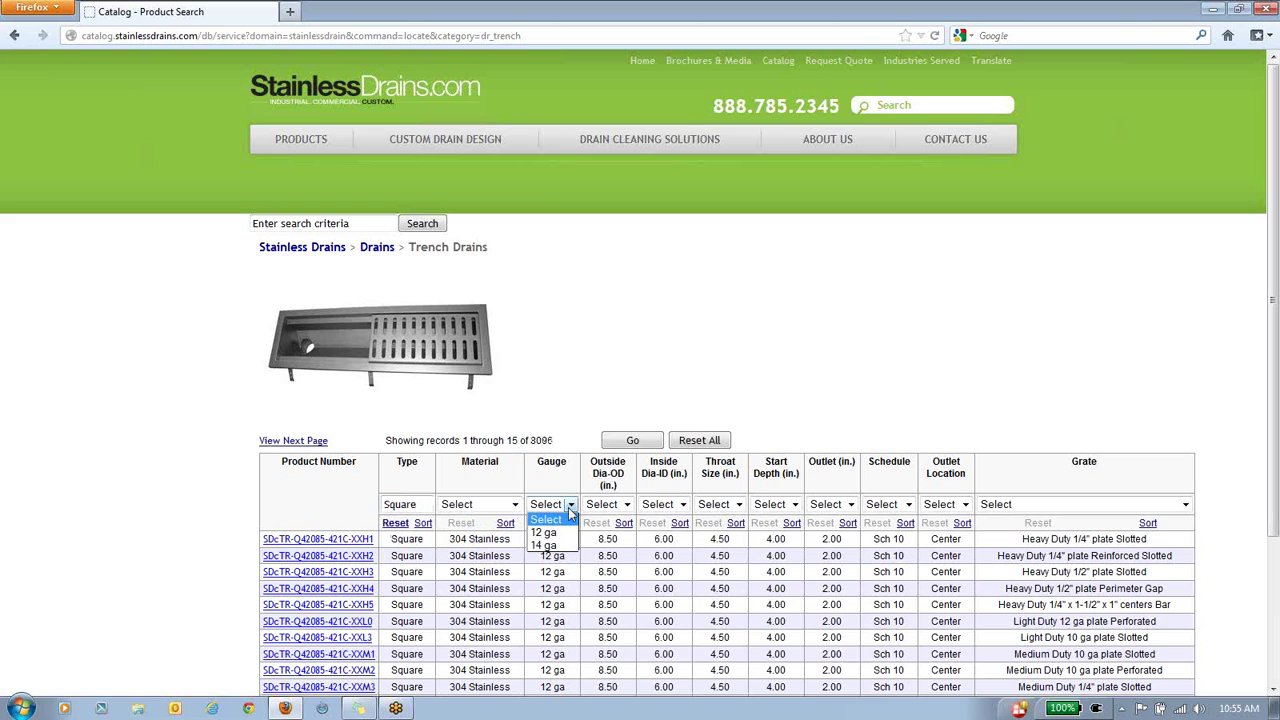
click(560, 546)
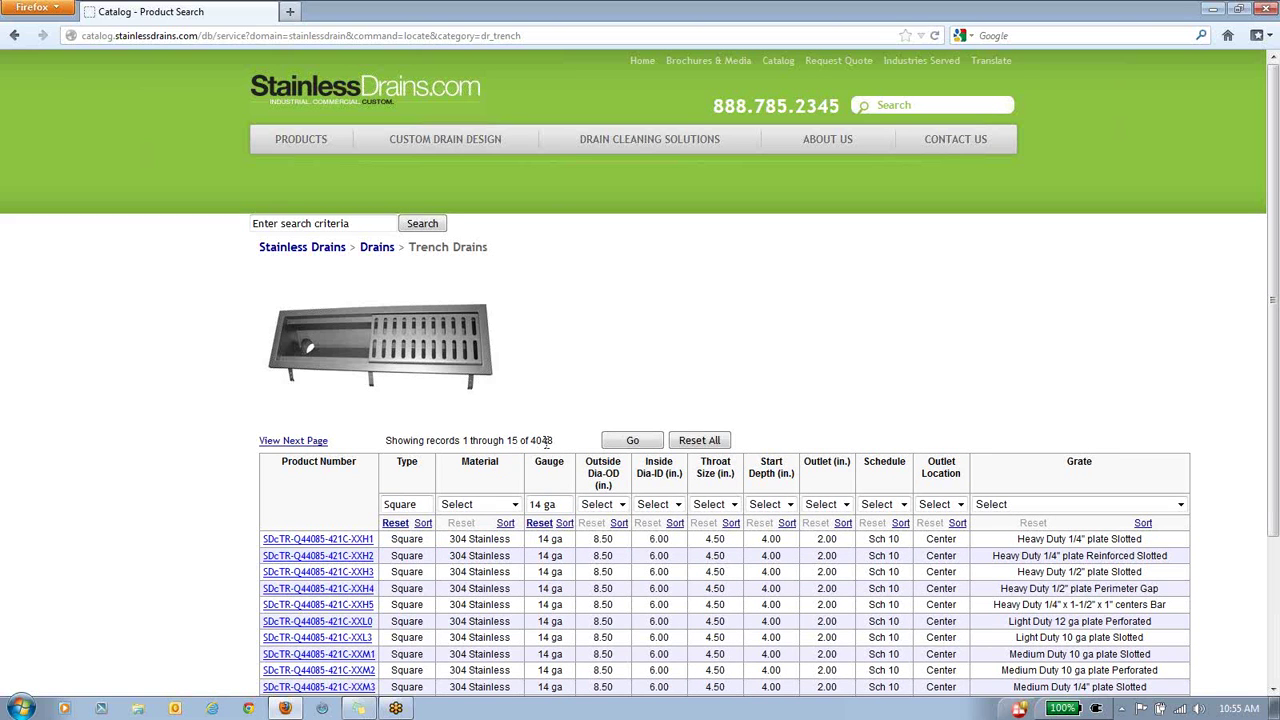
Step: Try the 316 Stainless material filter, then reset it to clear the material filter
click(515, 506)
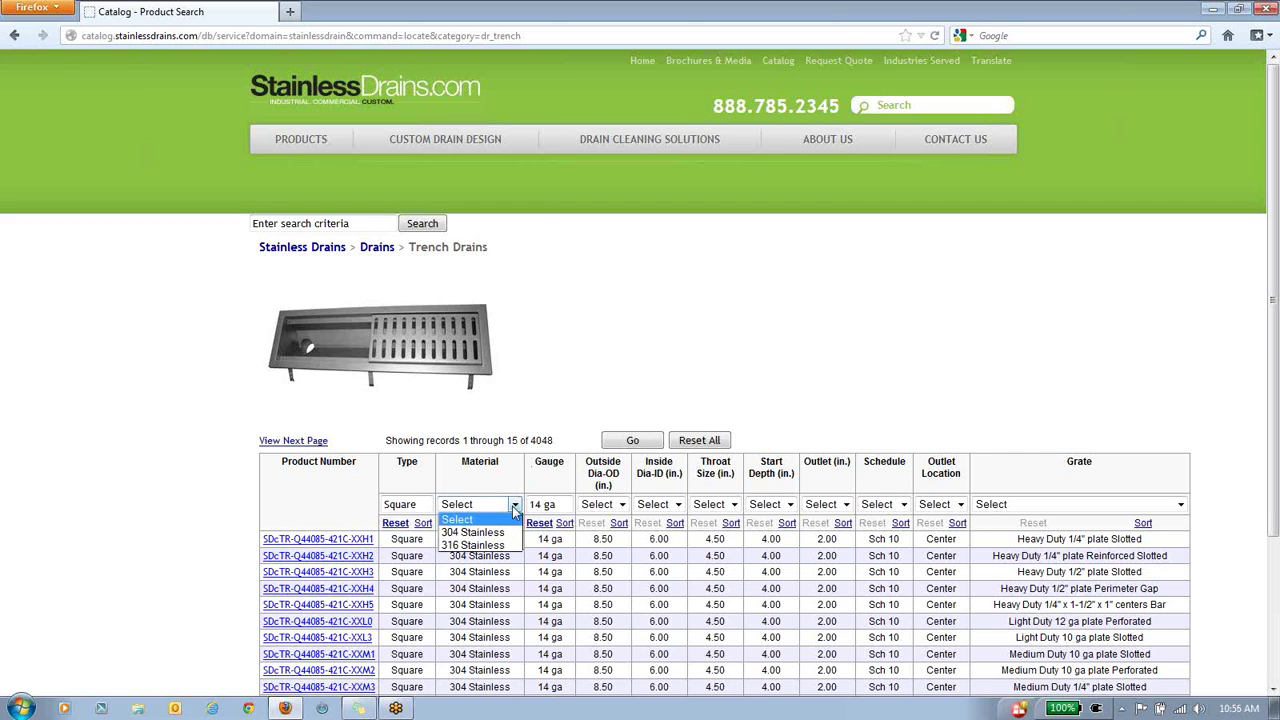
click(495, 547)
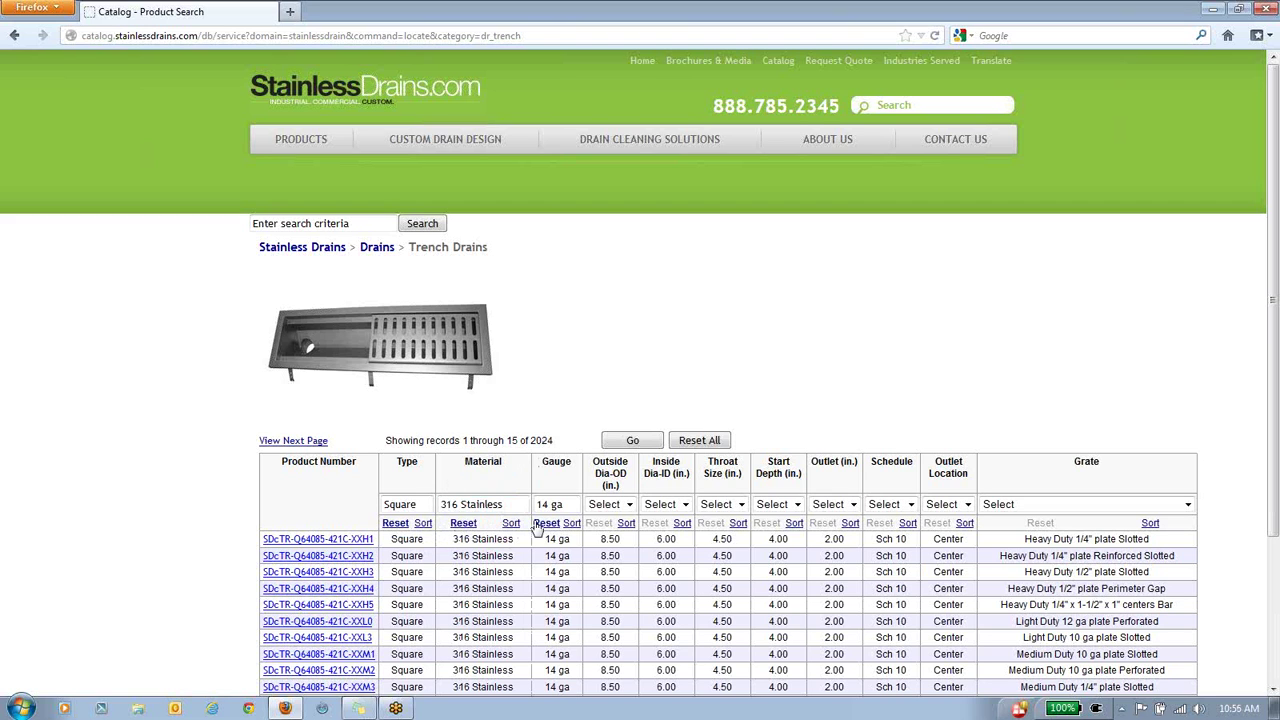
click(463, 524)
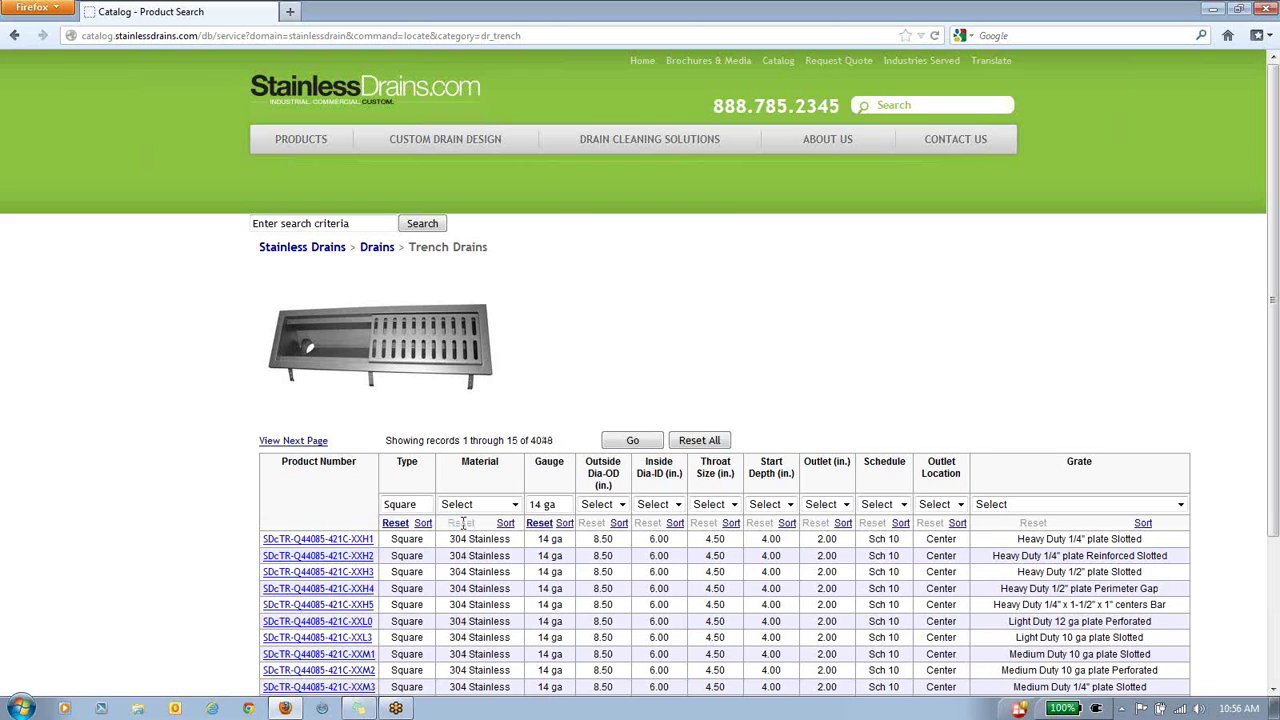
click(514, 504)
Step: Filter to 304 Stainless, 8.50 OD, 4.00 start depth and 2.00 outlet size
click(494, 533)
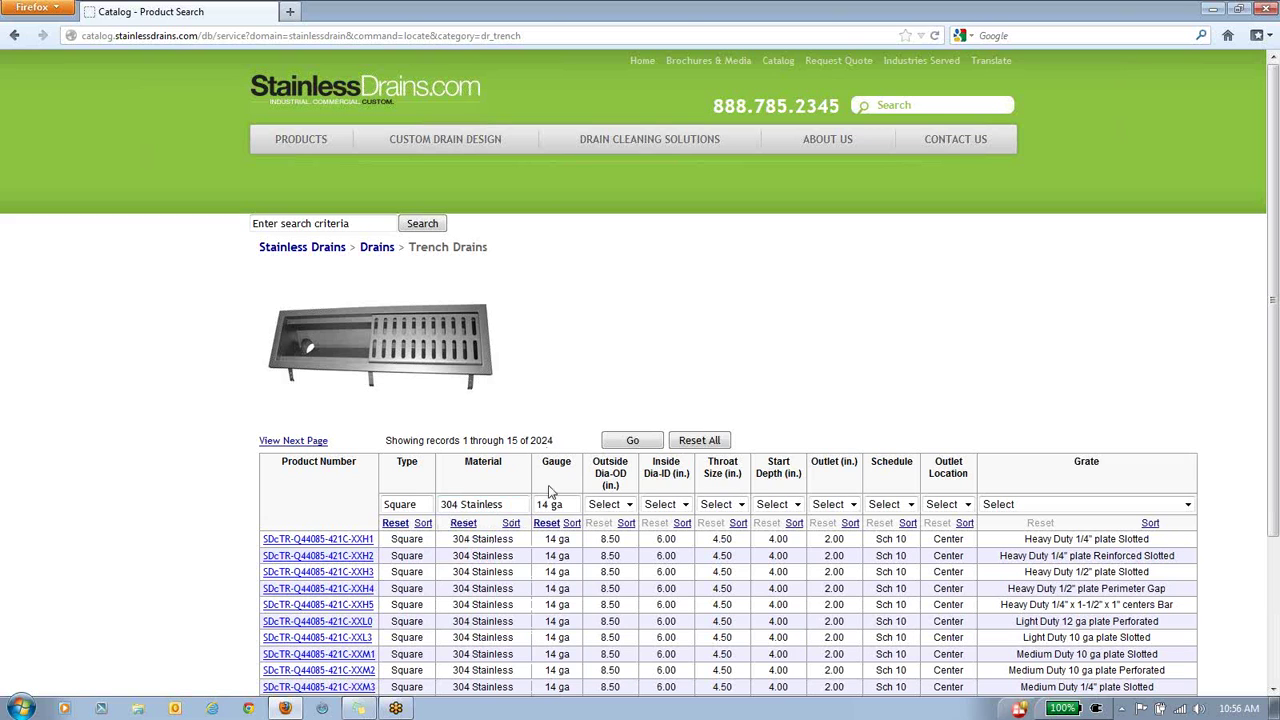
click(628, 506)
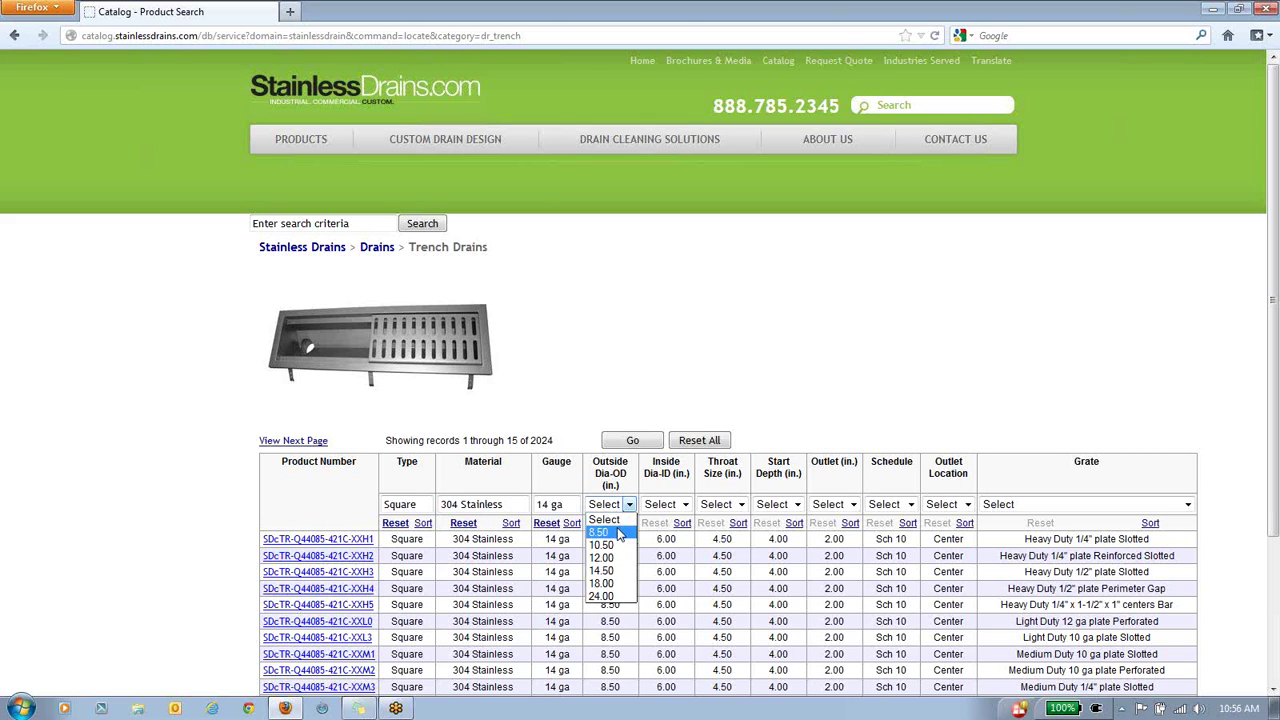
click(620, 533)
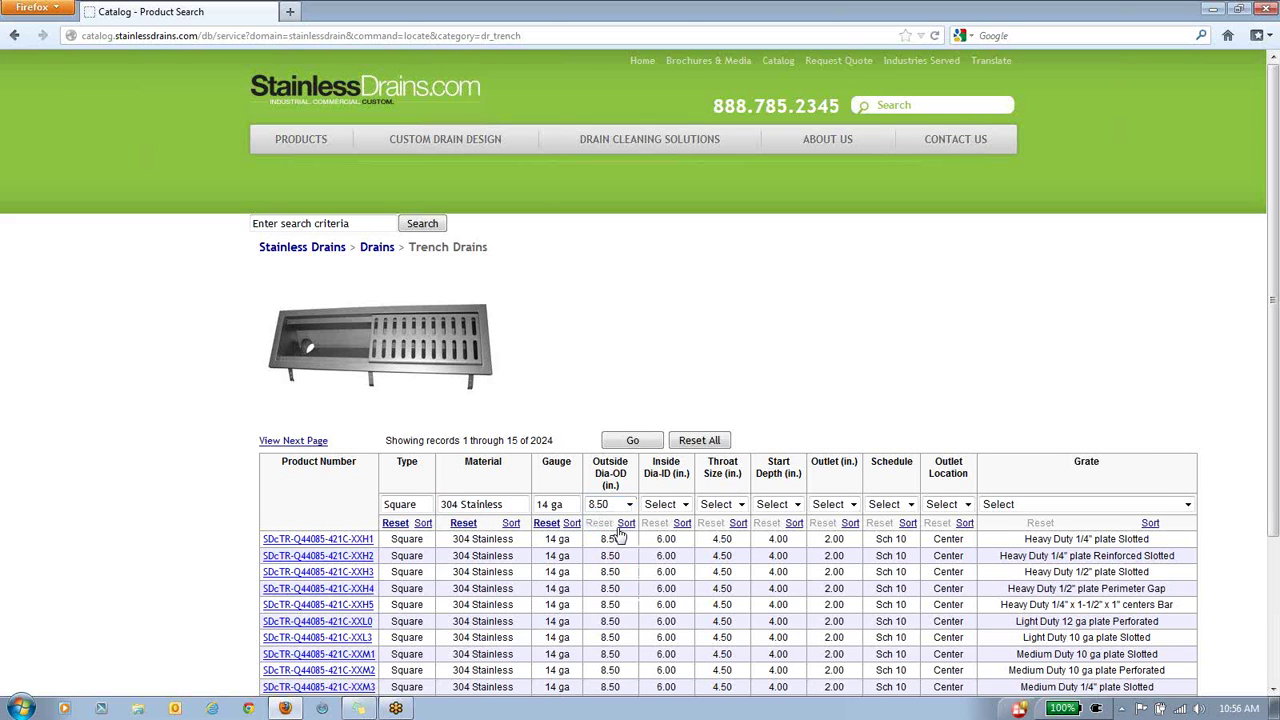
click(779, 506)
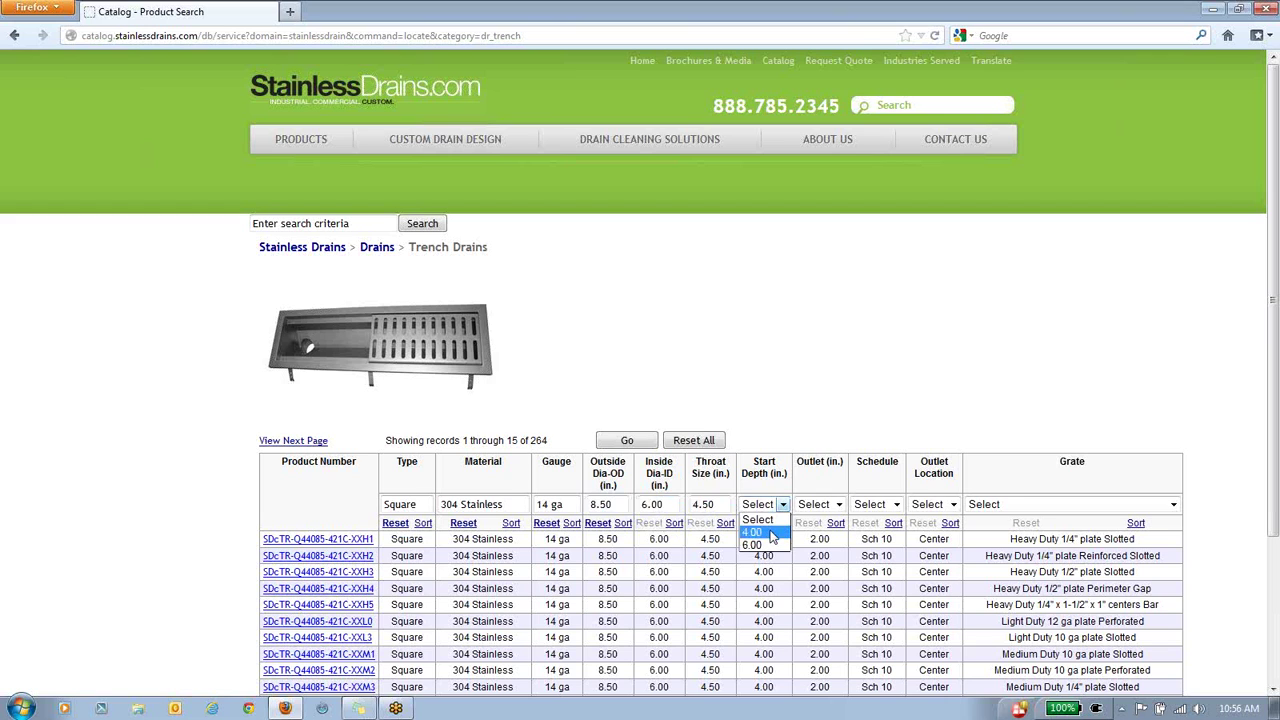
click(773, 537)
click(835, 506)
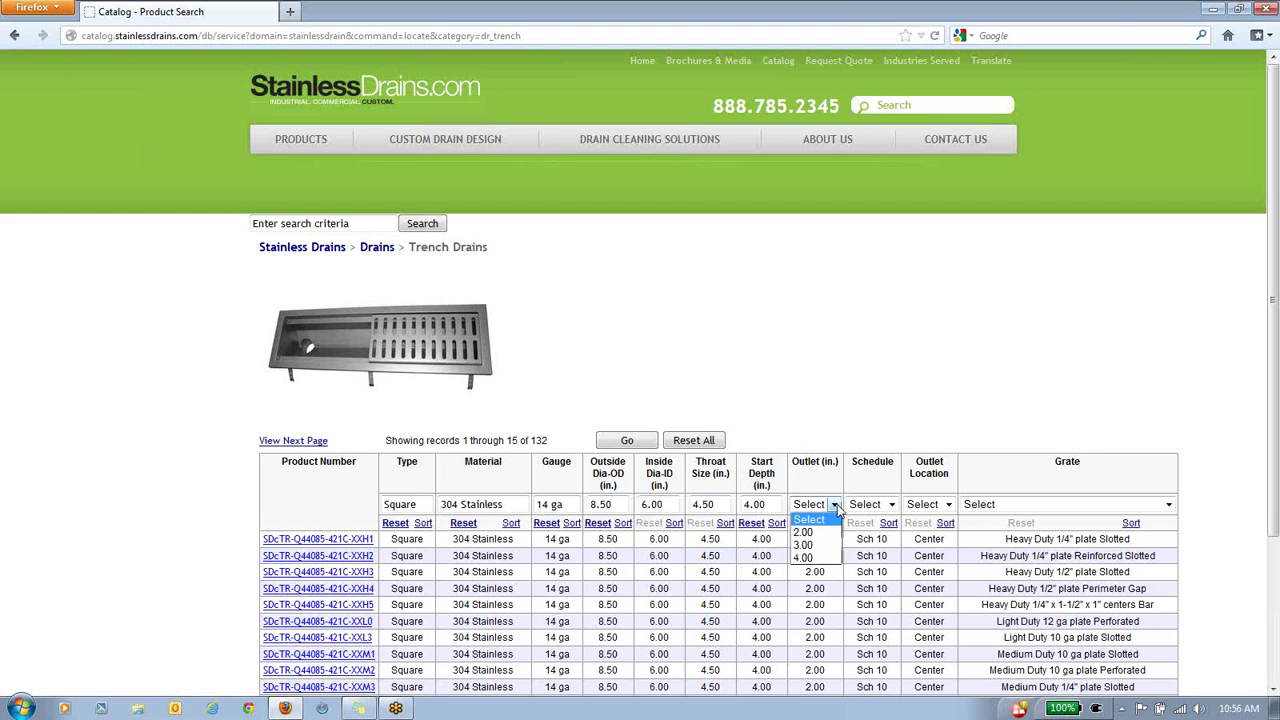
click(810, 531)
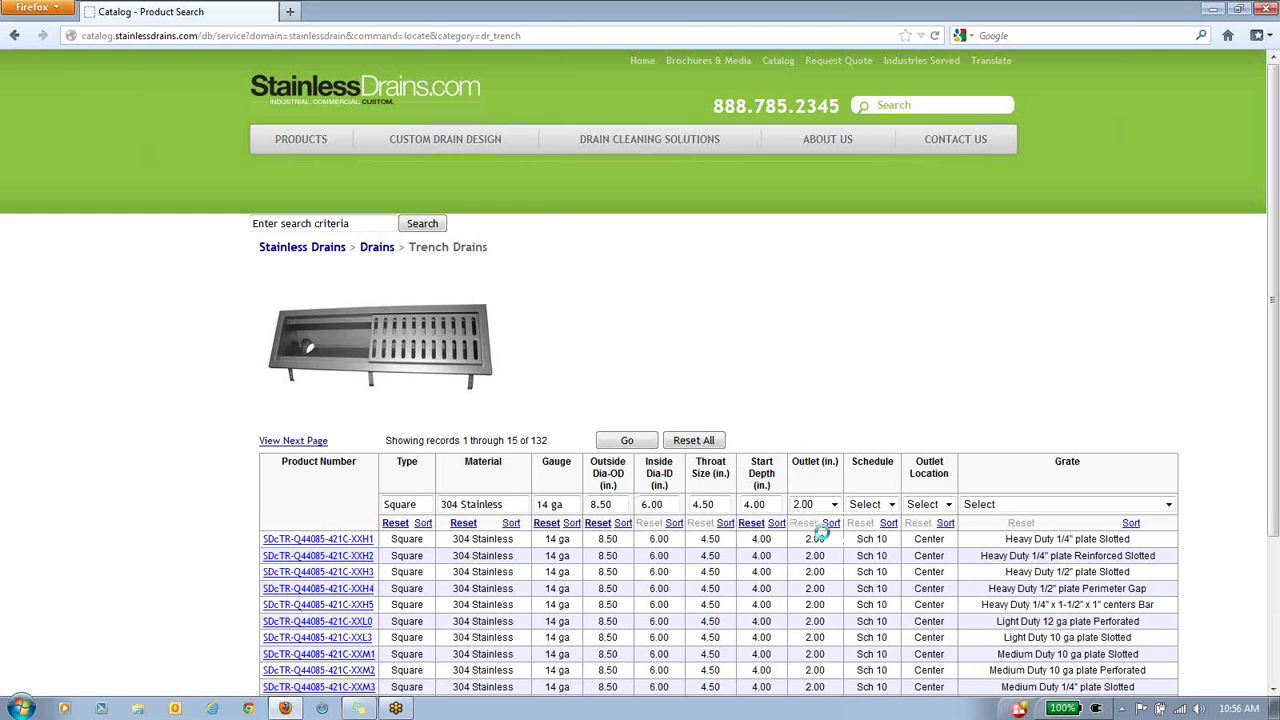
Step: Filter to Sch 40, Center outlet, Heavy Duty 1/4" plate Slotted grate, and open SDcTR-Q44085-424C-XXH1
click(886, 505)
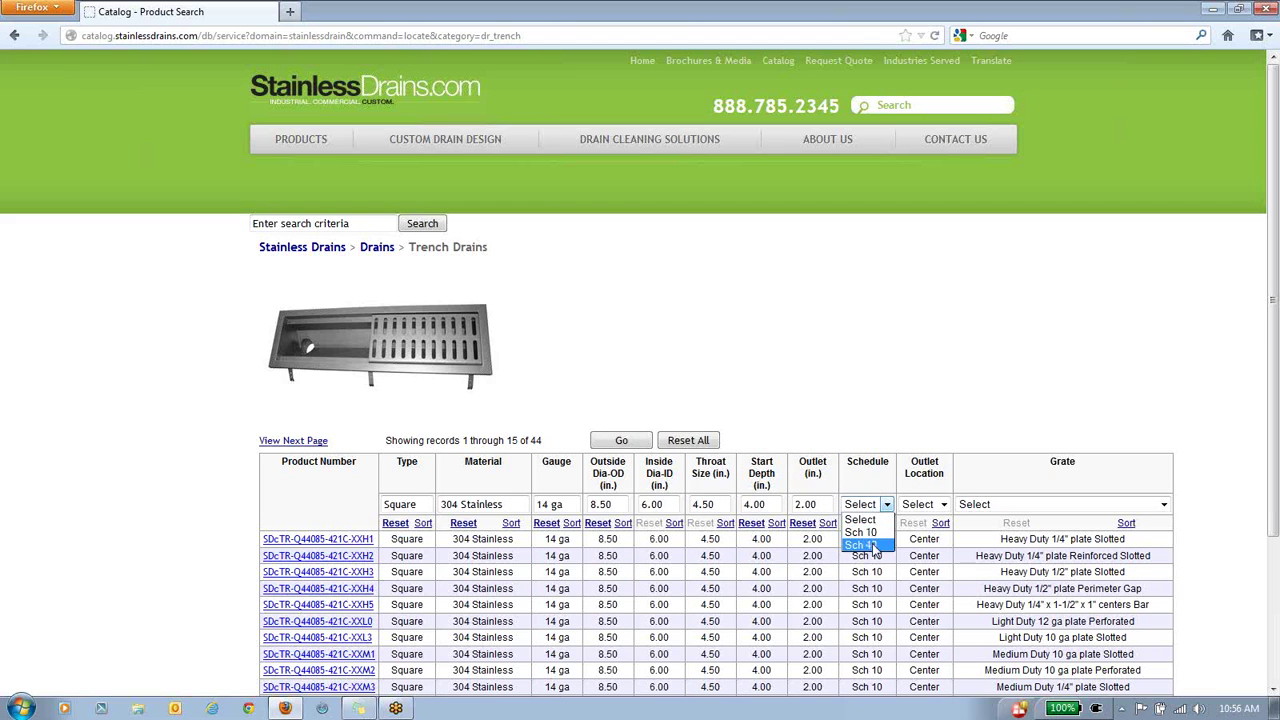
click(872, 545)
click(921, 505)
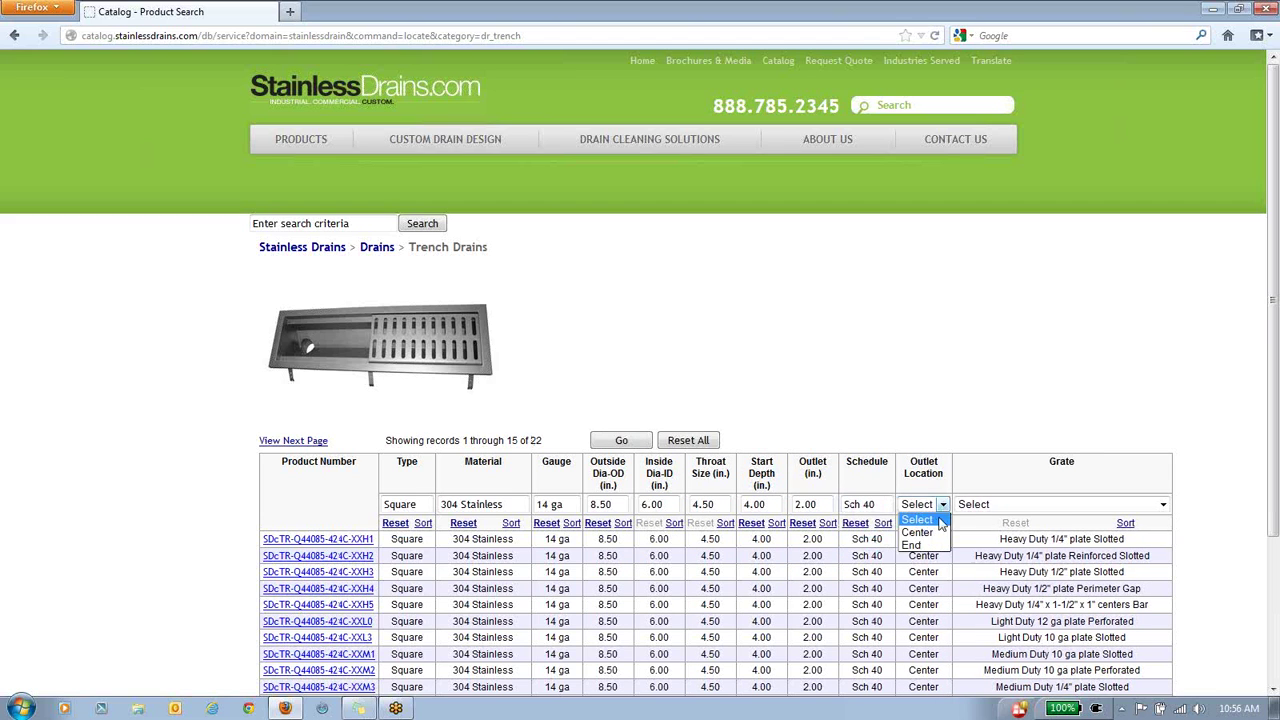
click(918, 538)
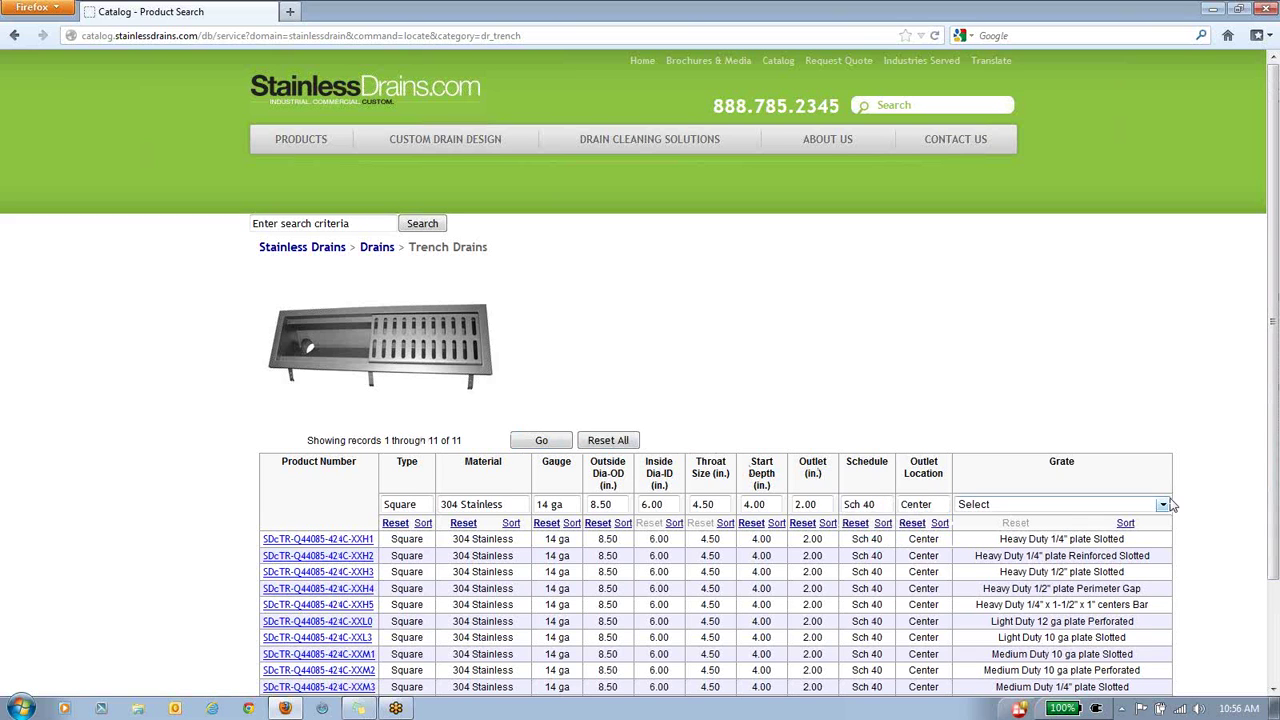
click(1163, 506)
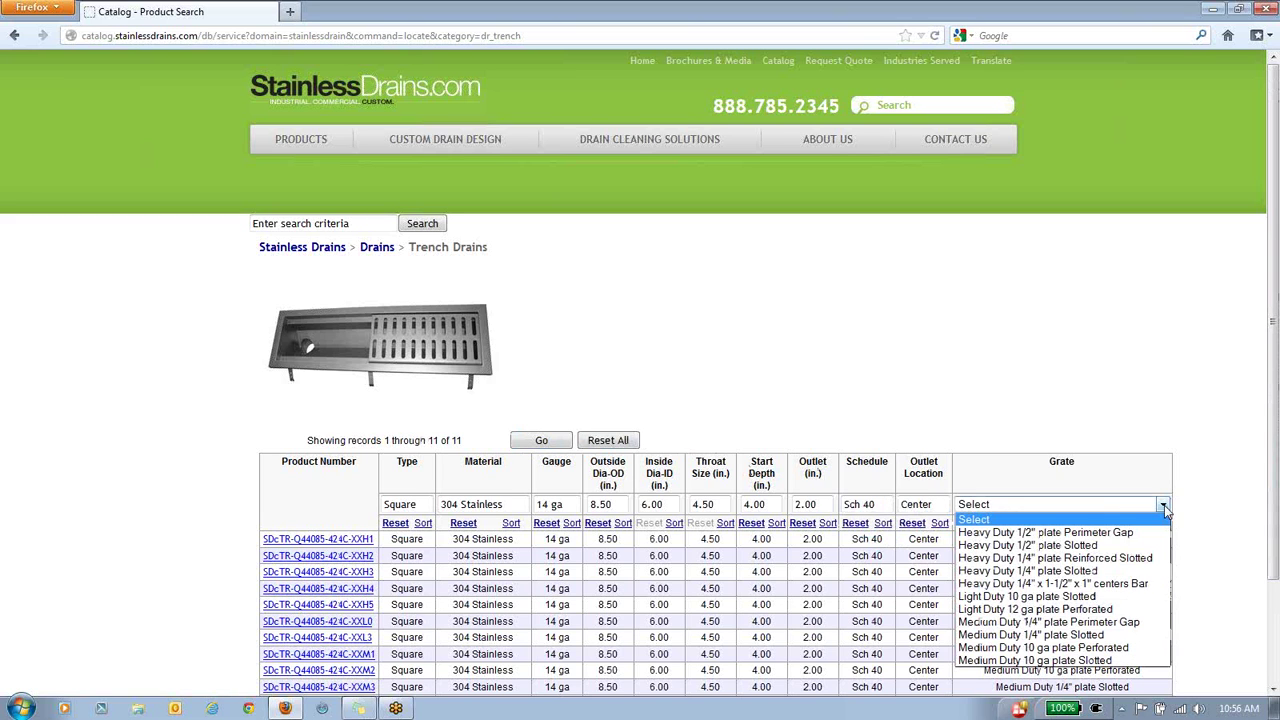
click(991, 571)
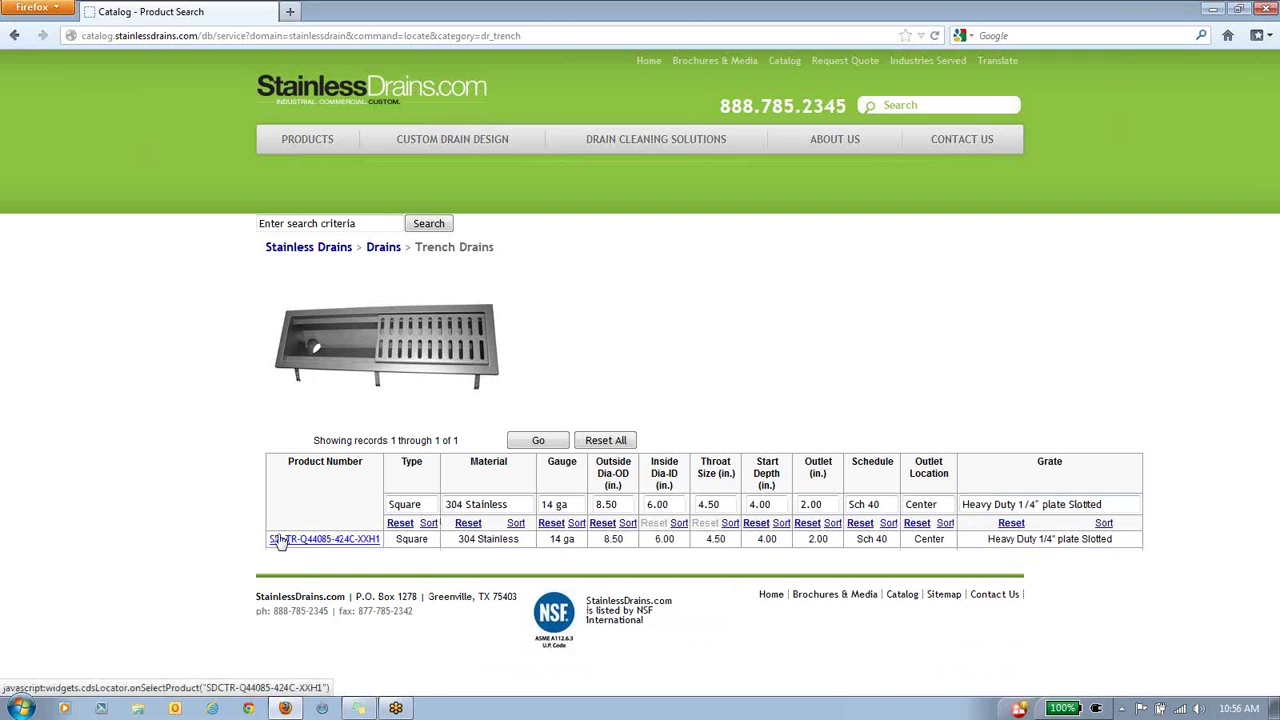
click(328, 545)
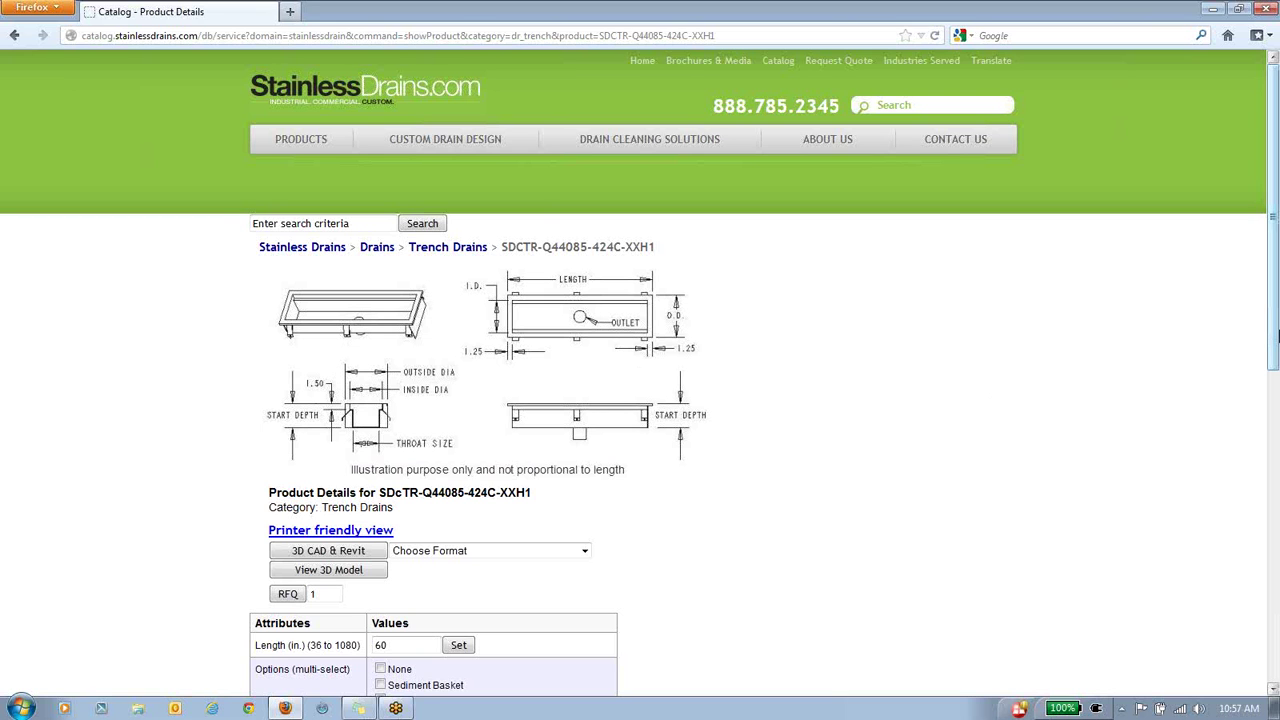
Step: Scroll down to the Attributes table and select the 60-inch Length field
drag(1275, 328, 1251, 423)
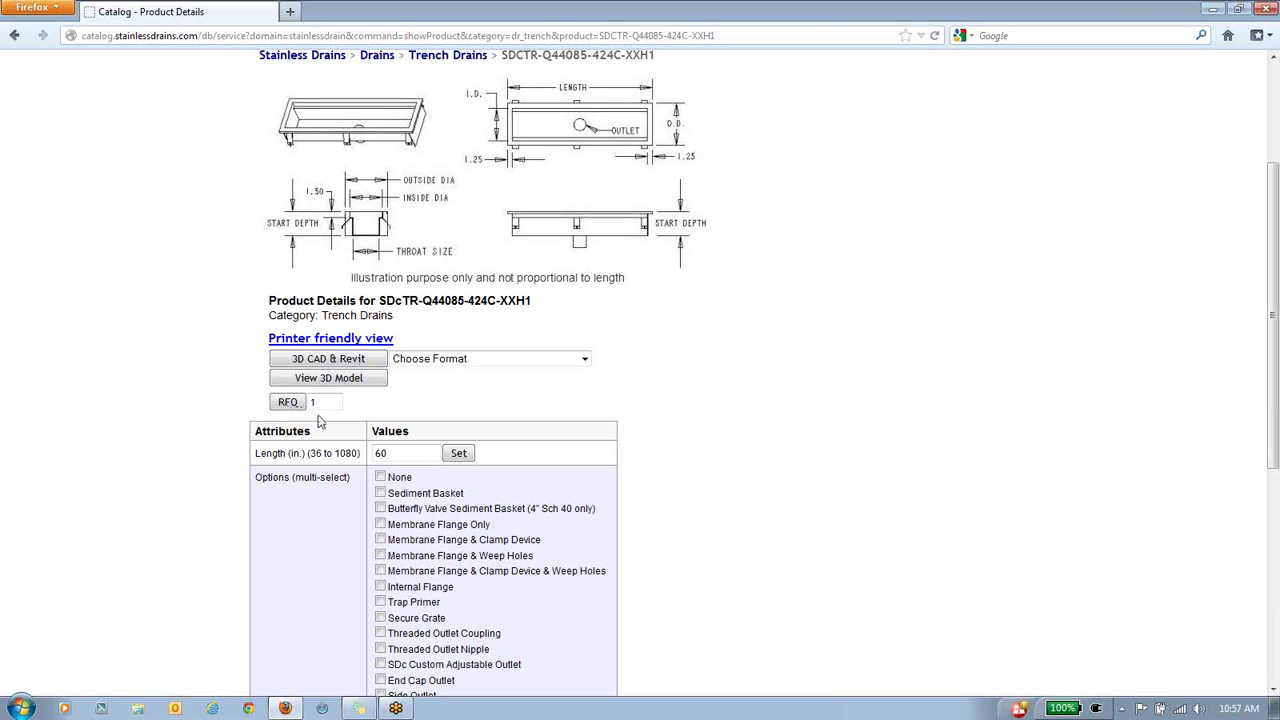
click(387, 452)
Step: Check the Sediment Basket, Internal Flange and Secure Grate options and open the printer-friendly sheet
scroll(755, 400, down, 2)
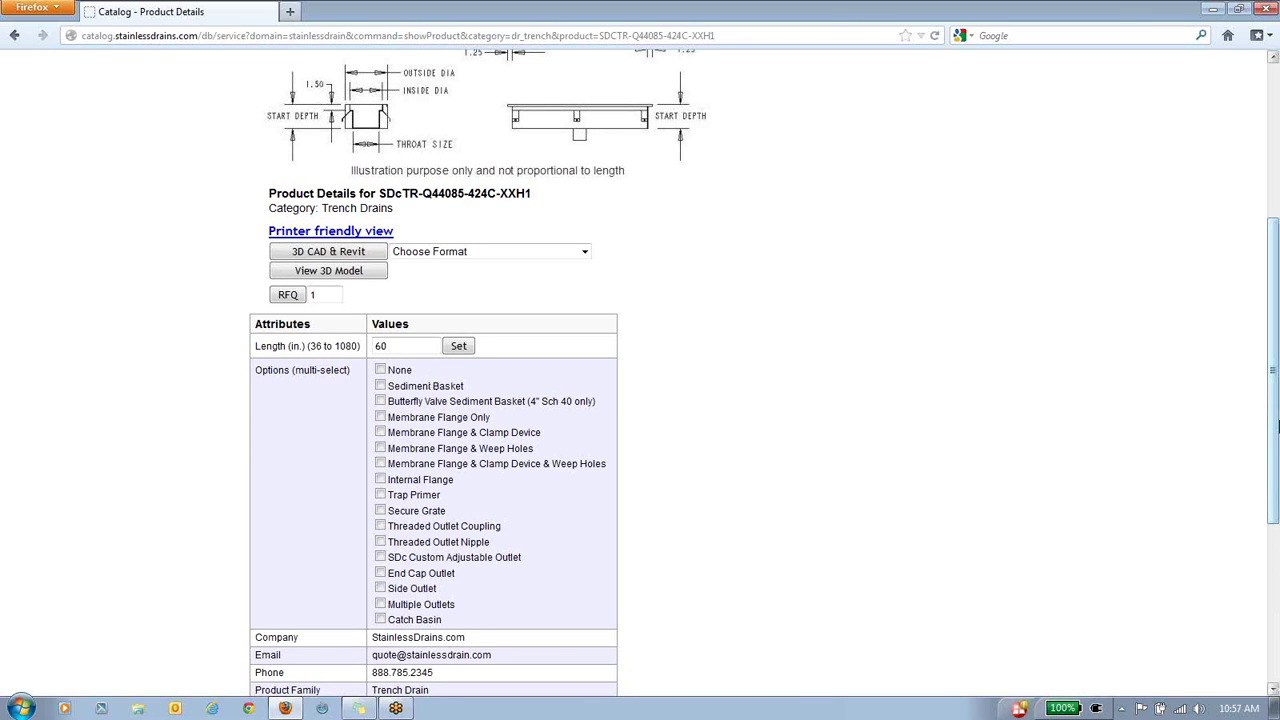
scroll(1276, 497, down, 2)
drag(1276, 497, 1064, 404)
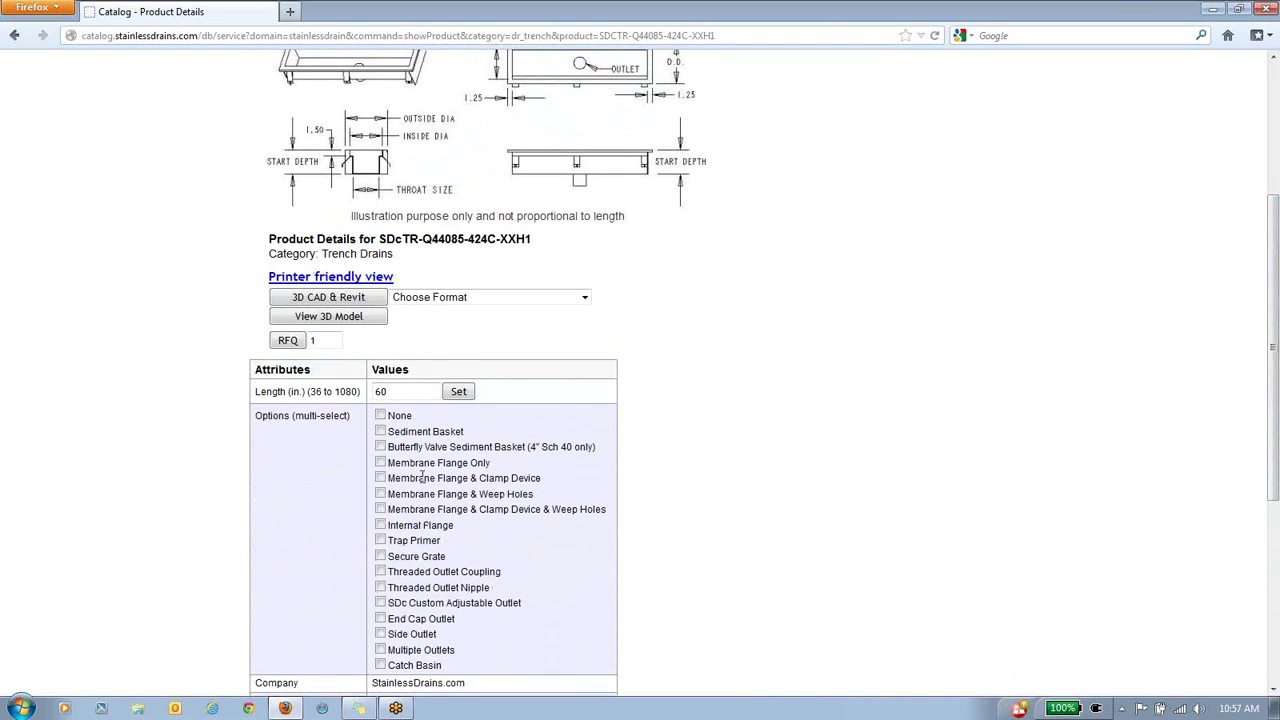
click(380, 431)
click(333, 278)
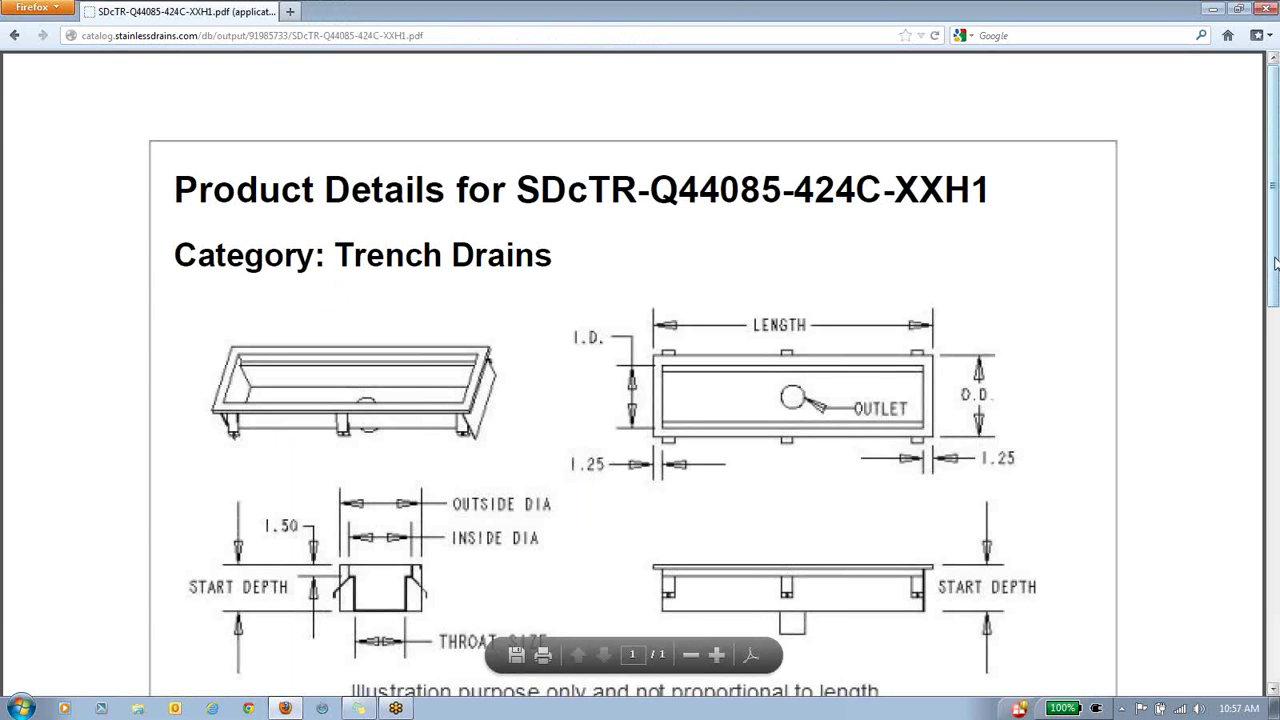
Step: Zoom the PDF out three levels and scroll to the top so the whole attributes table fits
drag(1276, 262, 1276, 497)
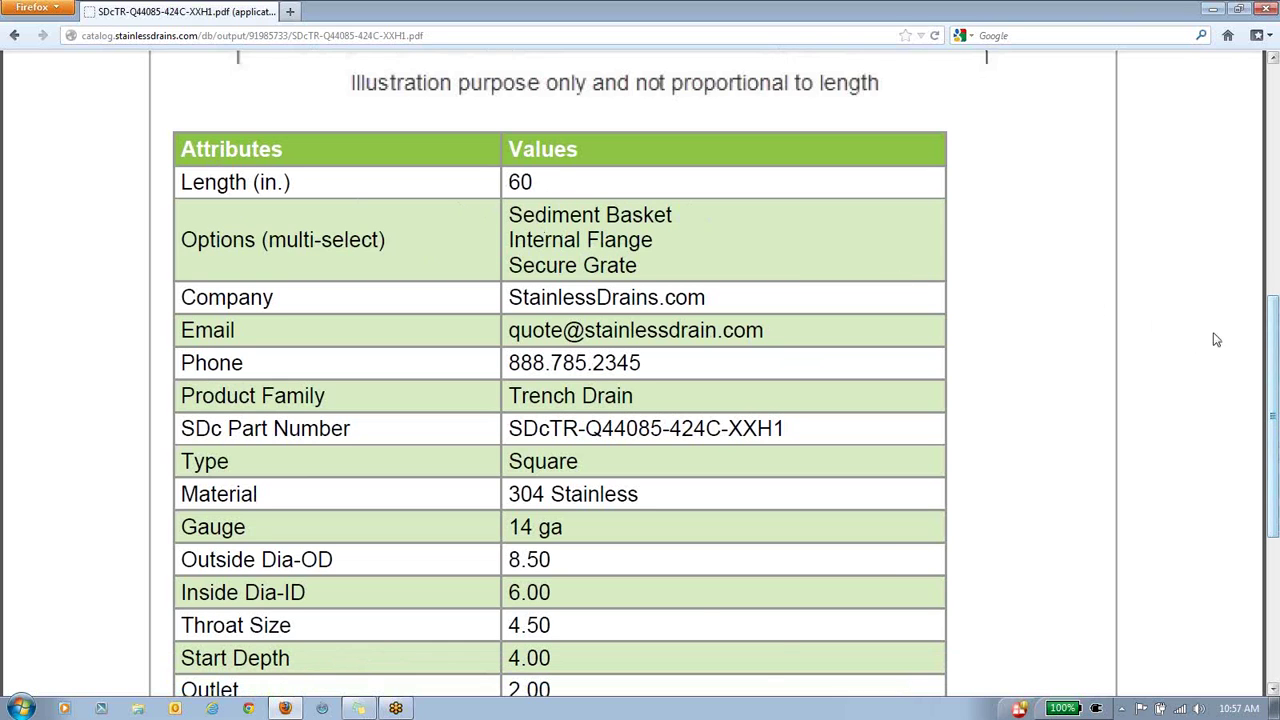
mouse_move(606, 695)
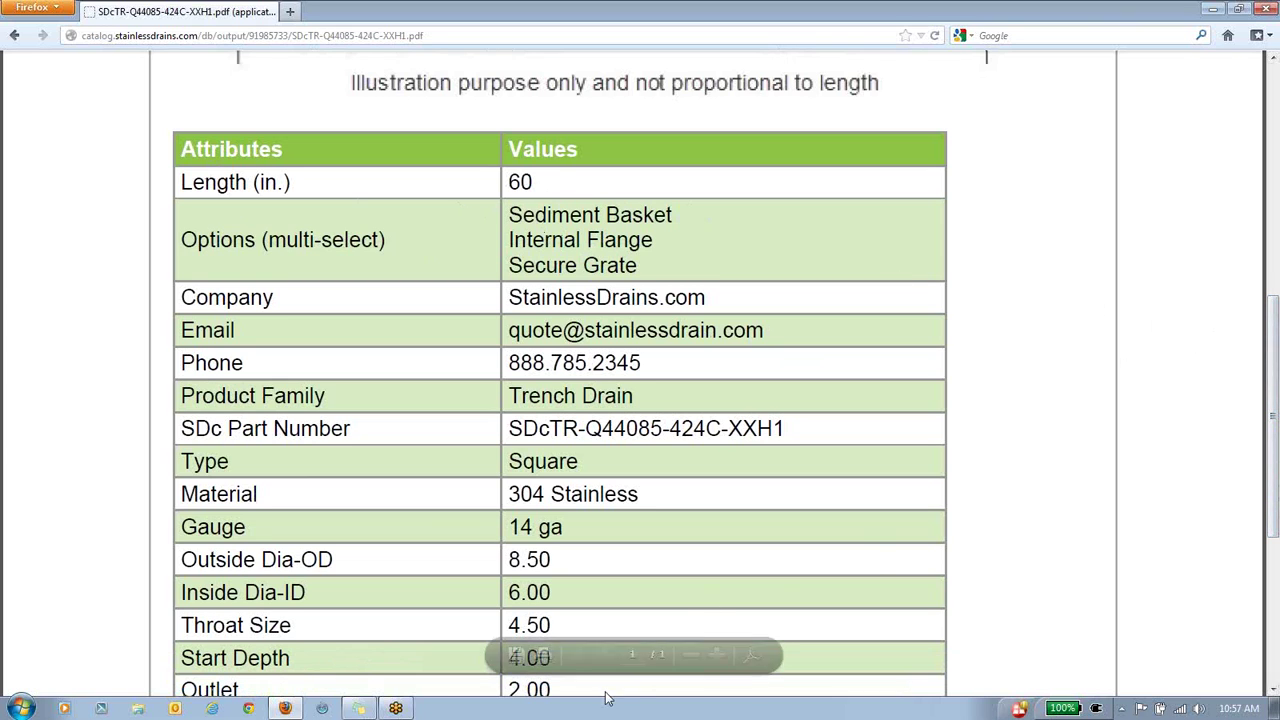
click(690, 657)
click(689, 657)
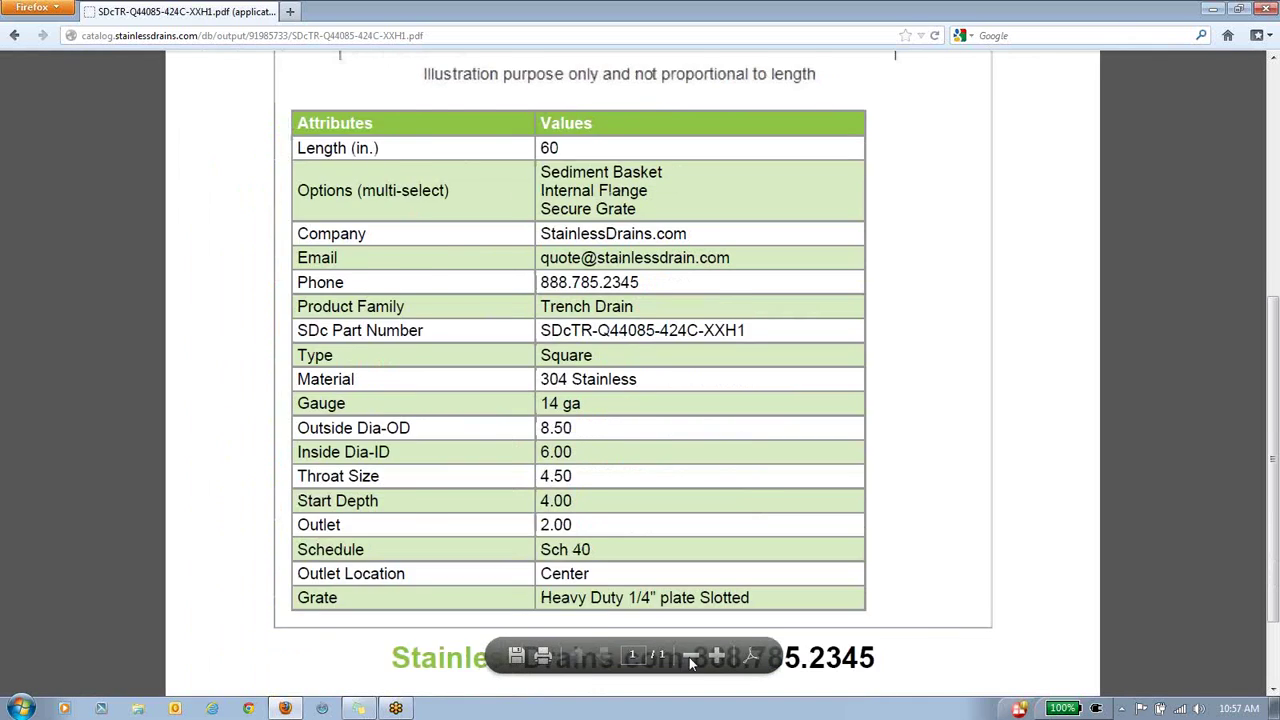
click(689, 657)
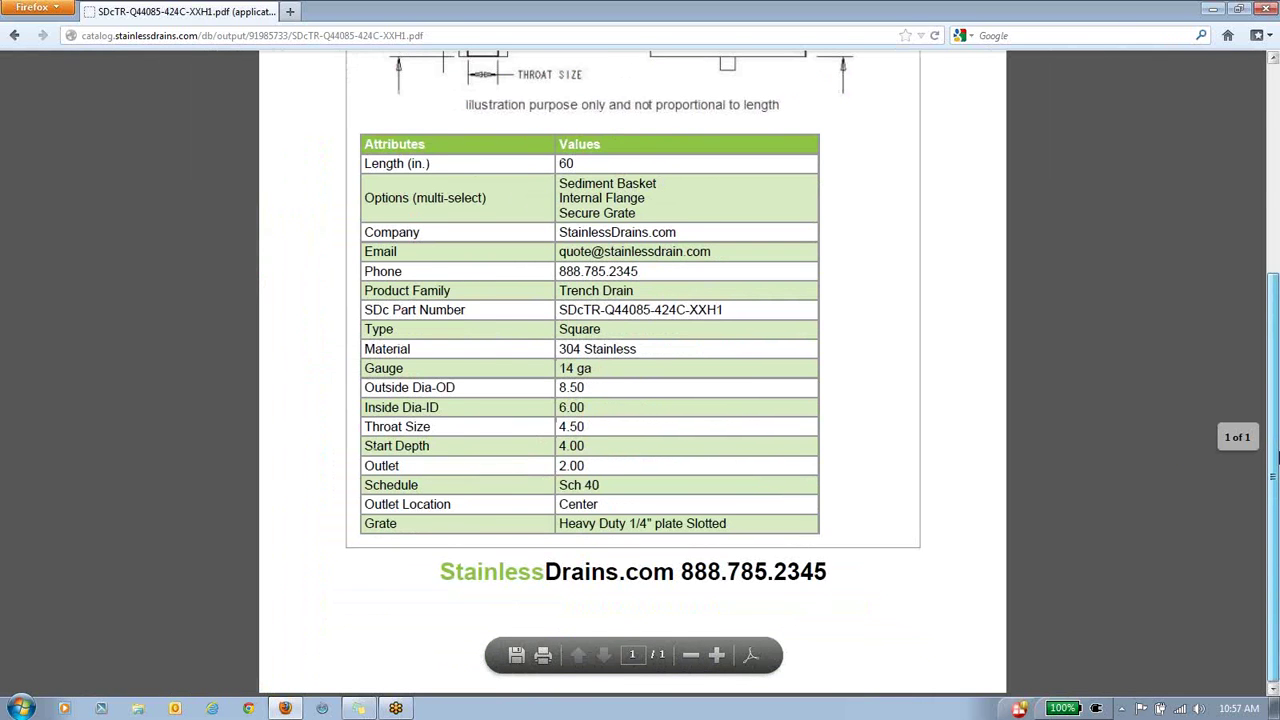
drag(1277, 455, 1277, 230)
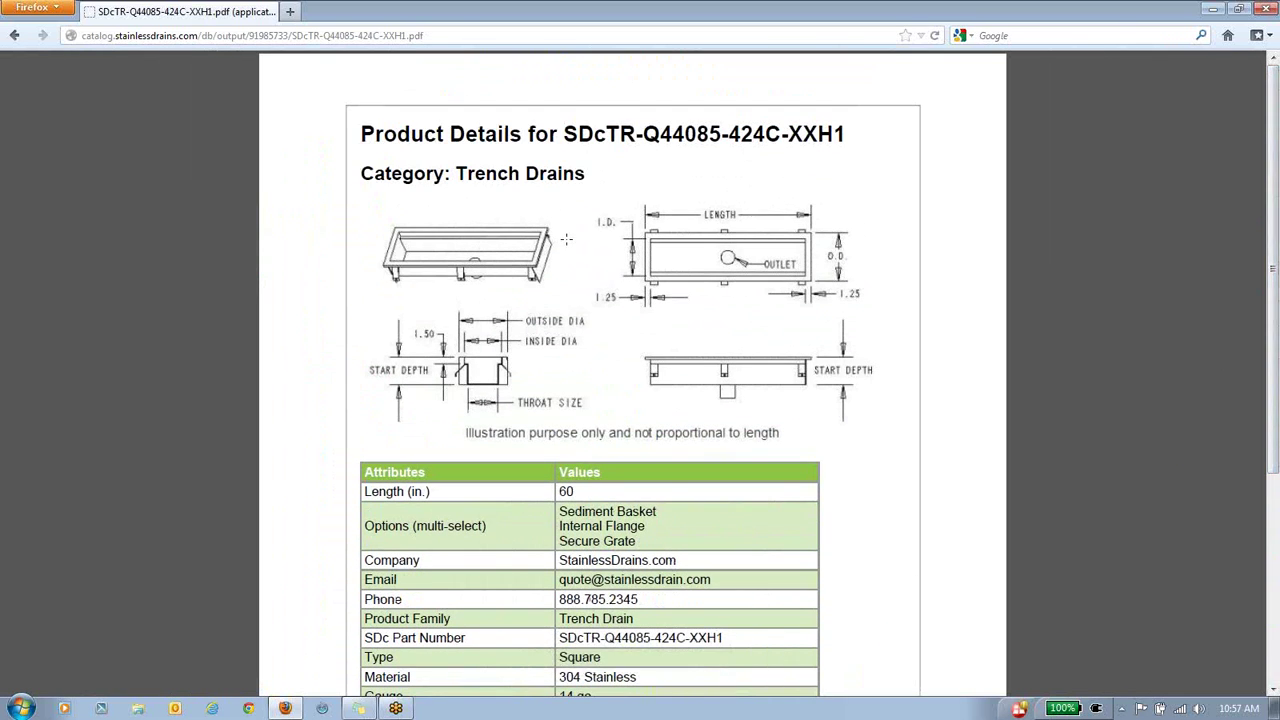
Step: Back on the product page, change the length from 60 to 80 and open the generated 3D model
click(13, 37)
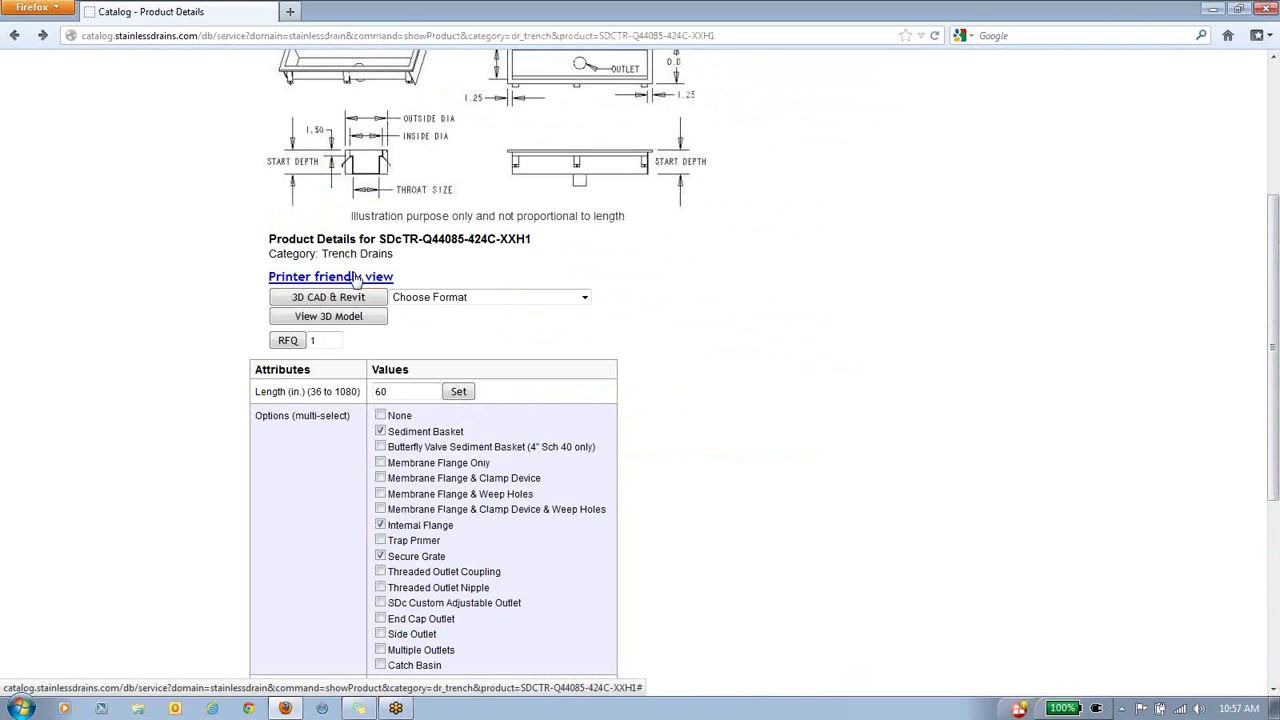
double_click(393, 388)
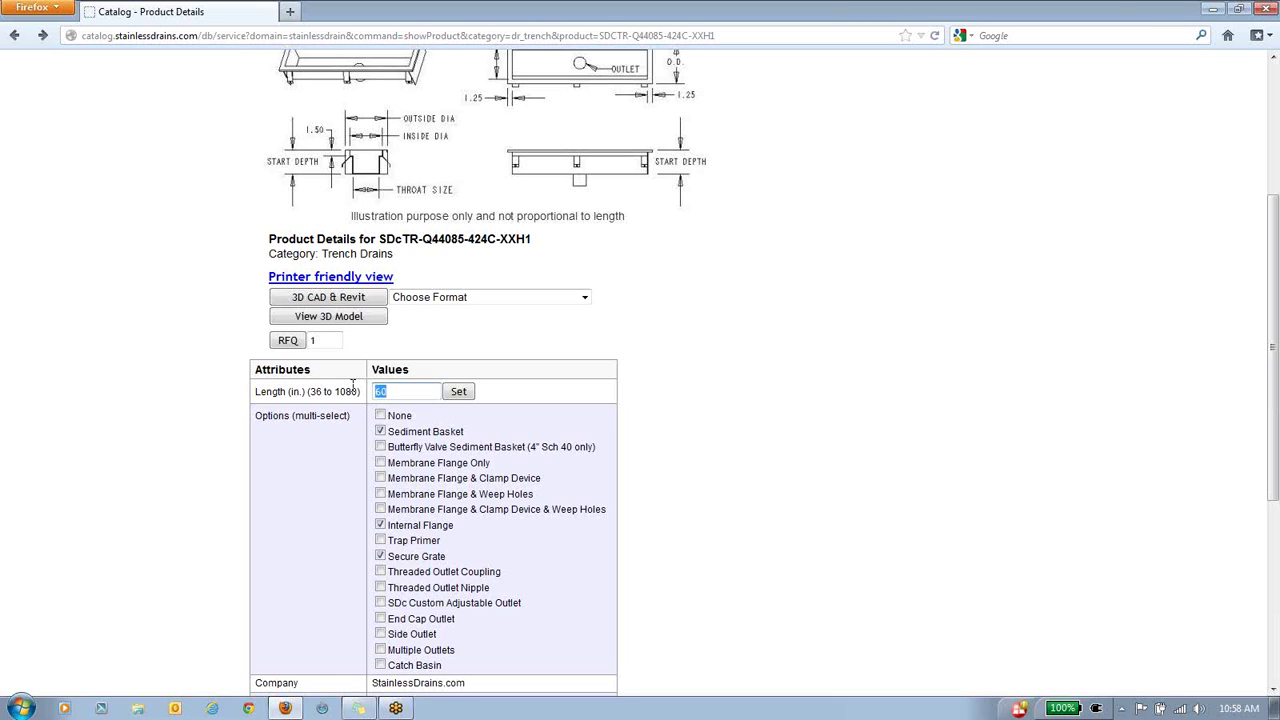
text(8)
click(341, 320)
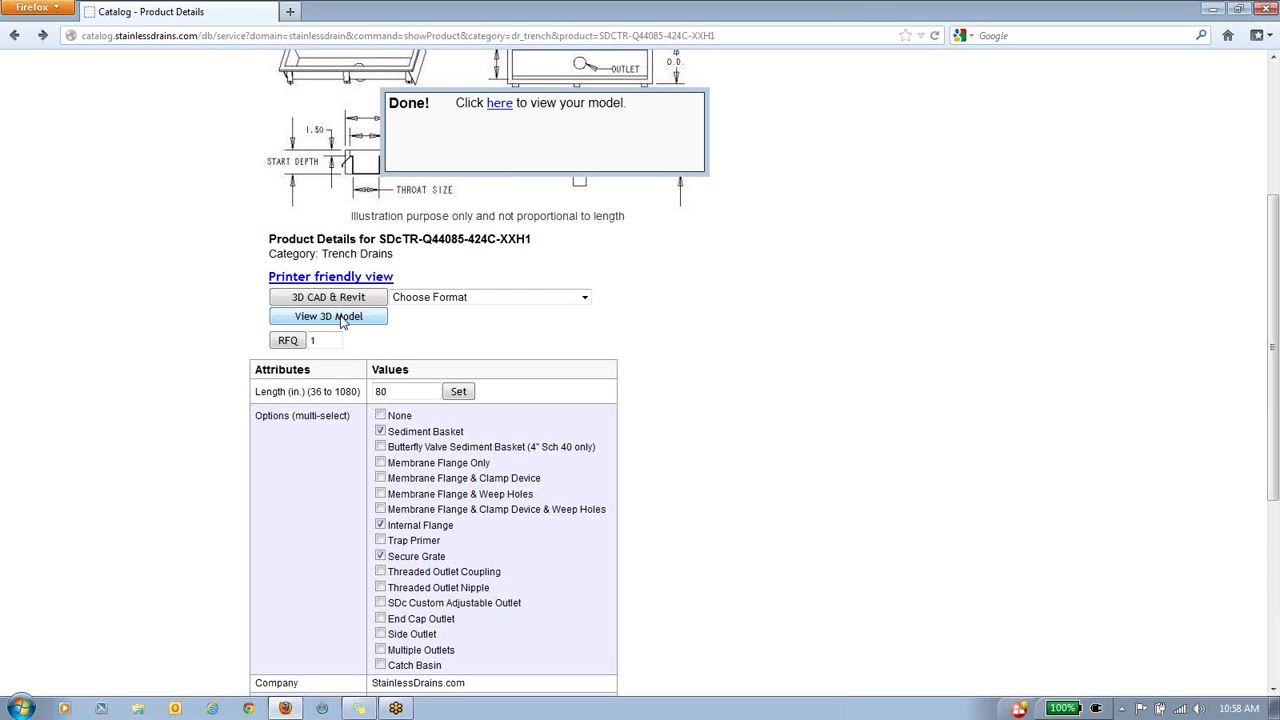
click(509, 110)
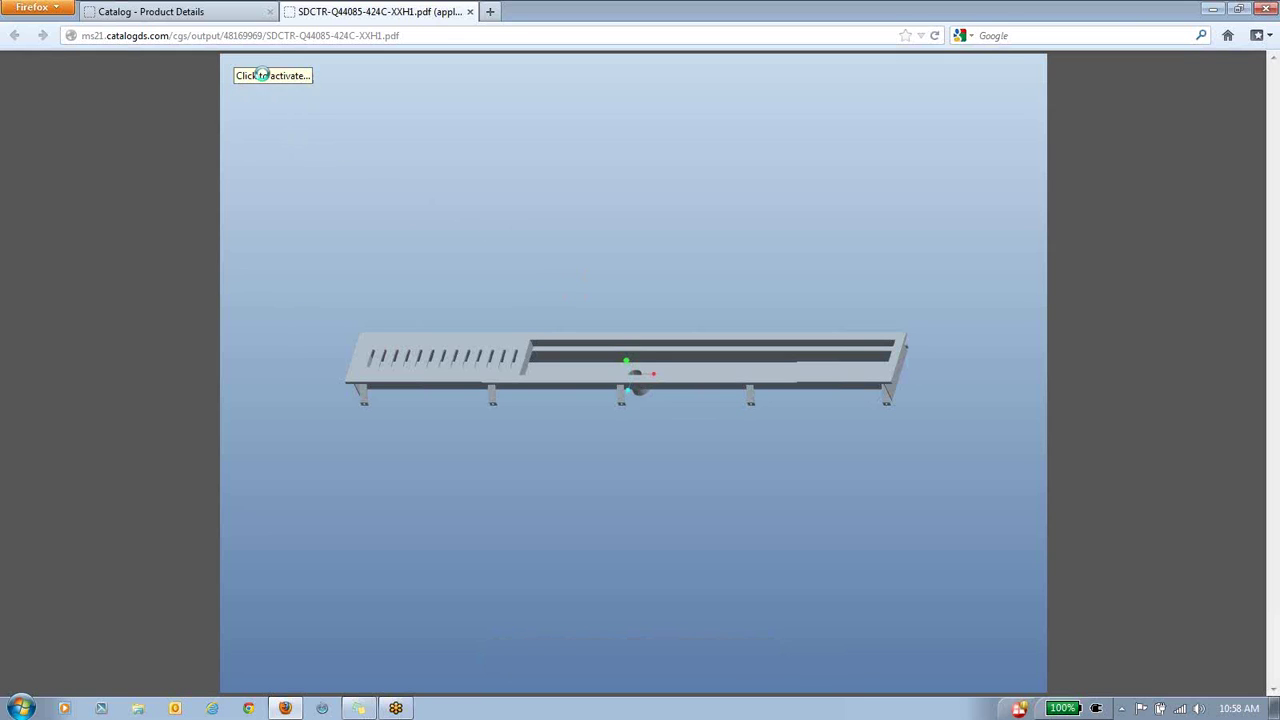
Step: Activate and rotate the 3D drain model, then close its tab
click(263, 75)
drag(860, 469, 620, 330)
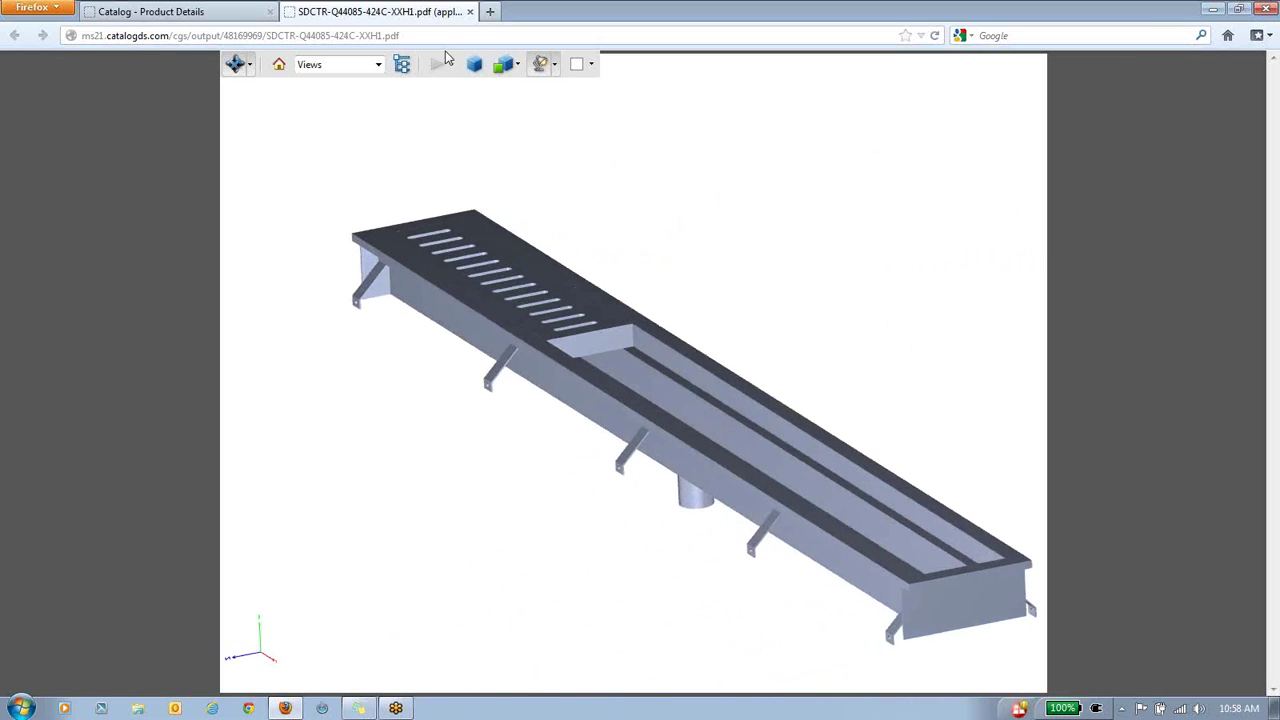
click(471, 12)
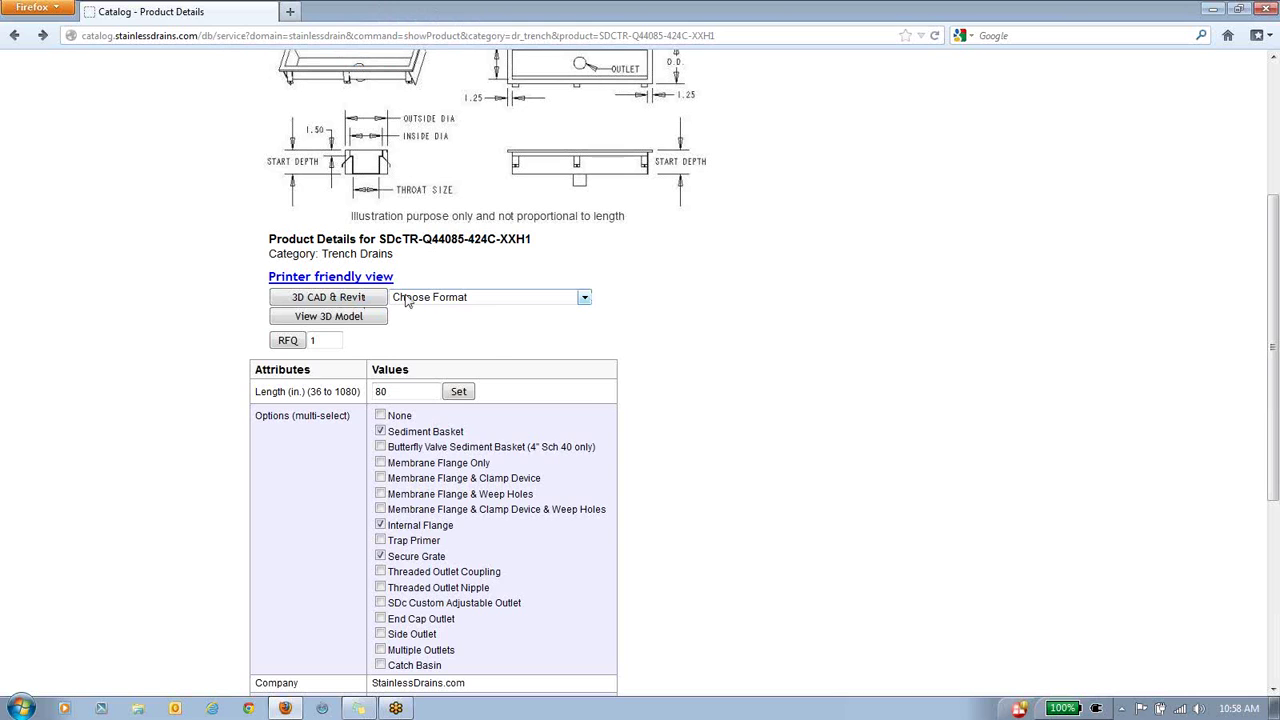
Step: Generate and save the Autodesk Revit (.rfa) package, then open package(1).zip from Downloads
click(447, 298)
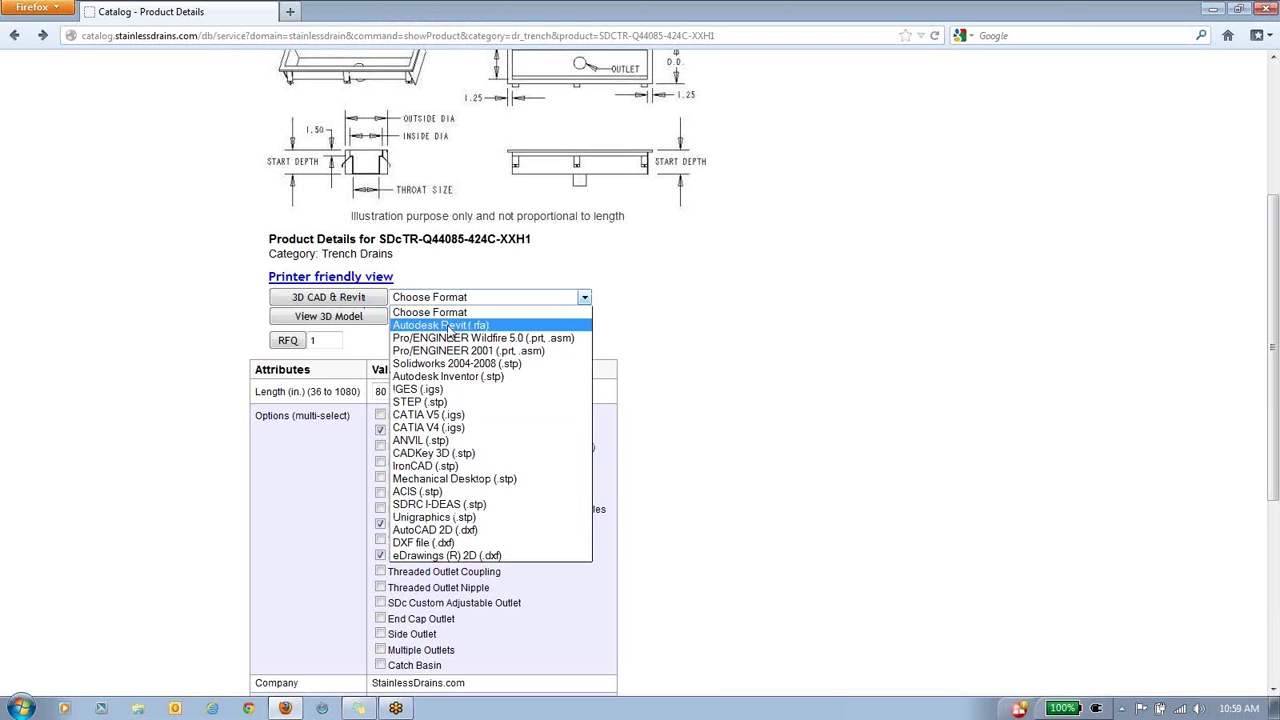
click(447, 326)
click(358, 300)
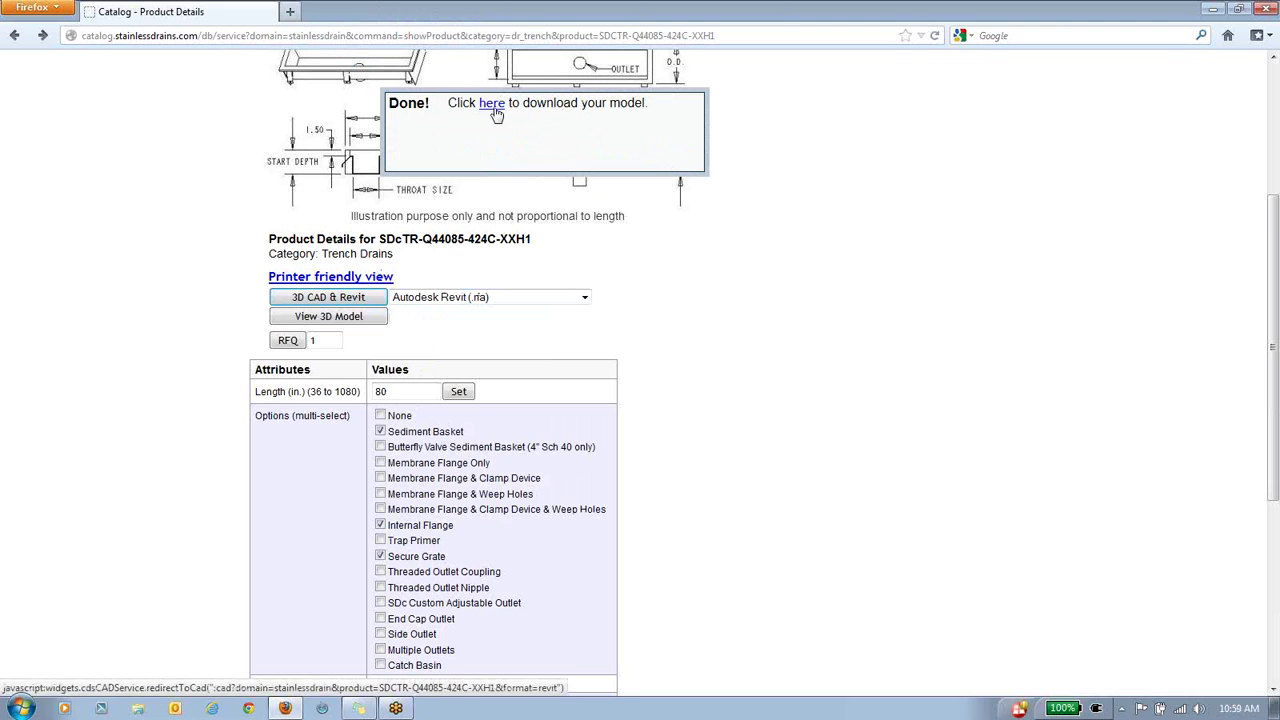
click(493, 104)
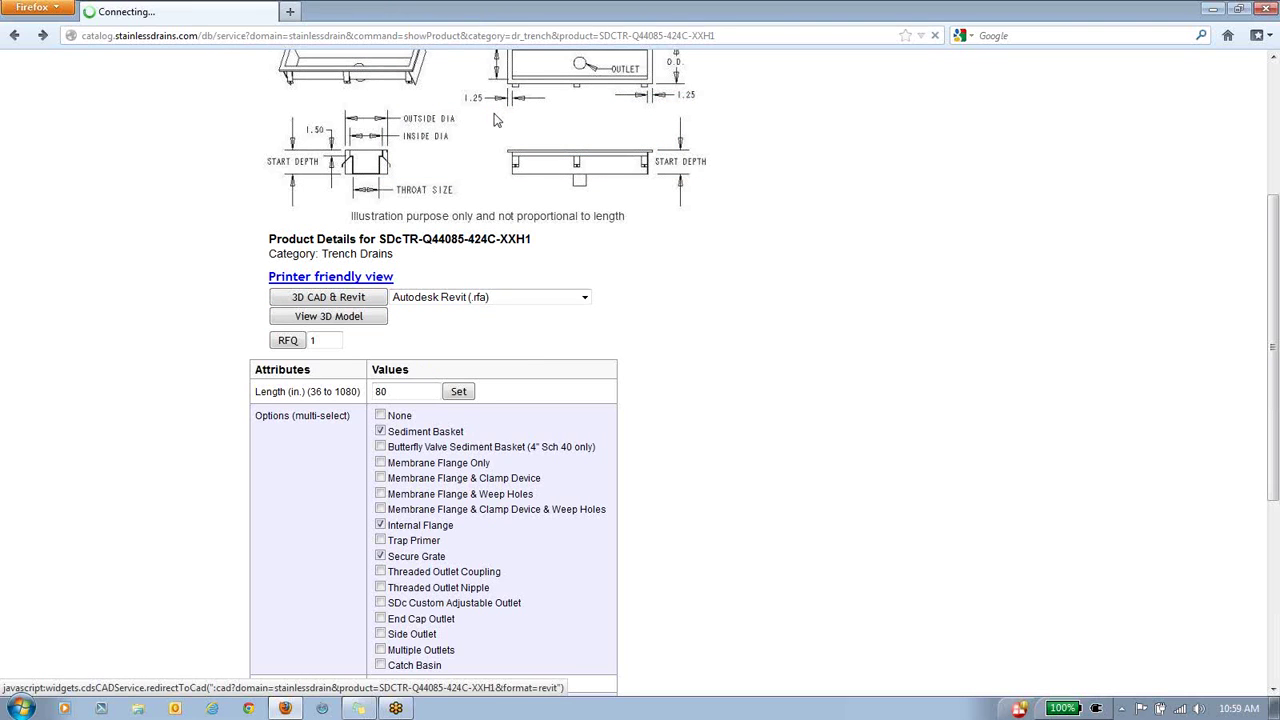
click(526, 366)
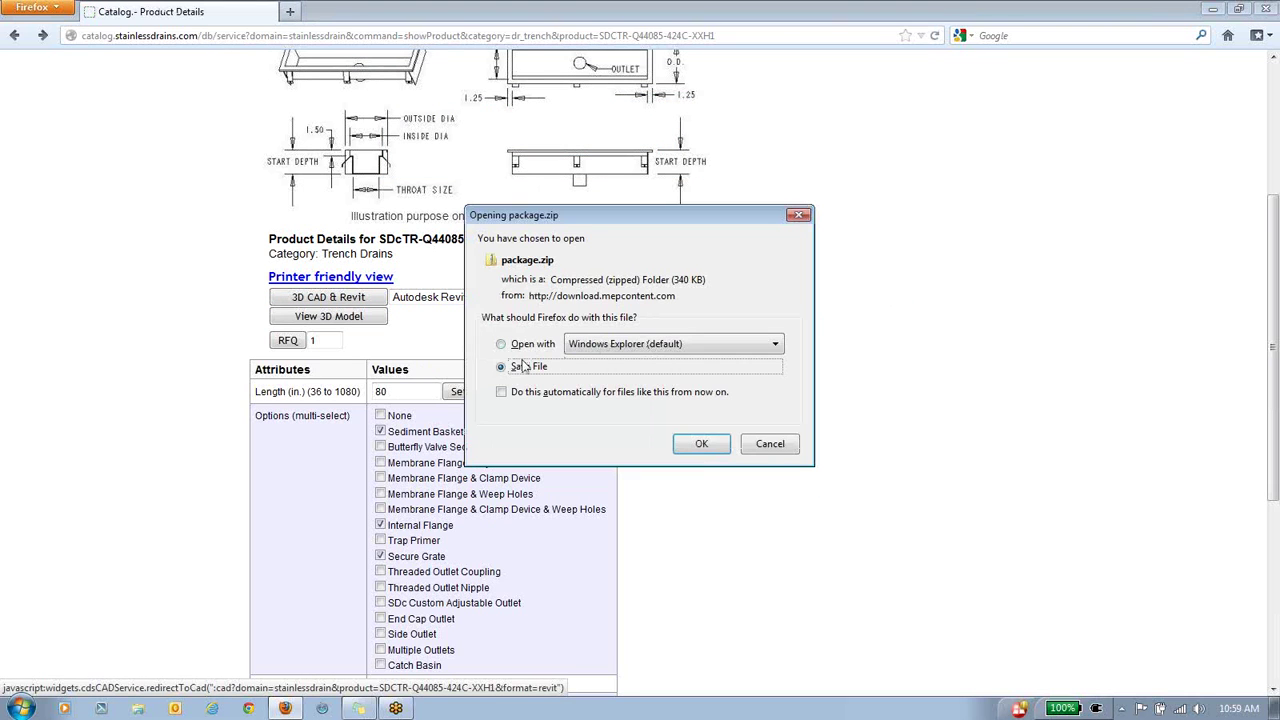
click(702, 446)
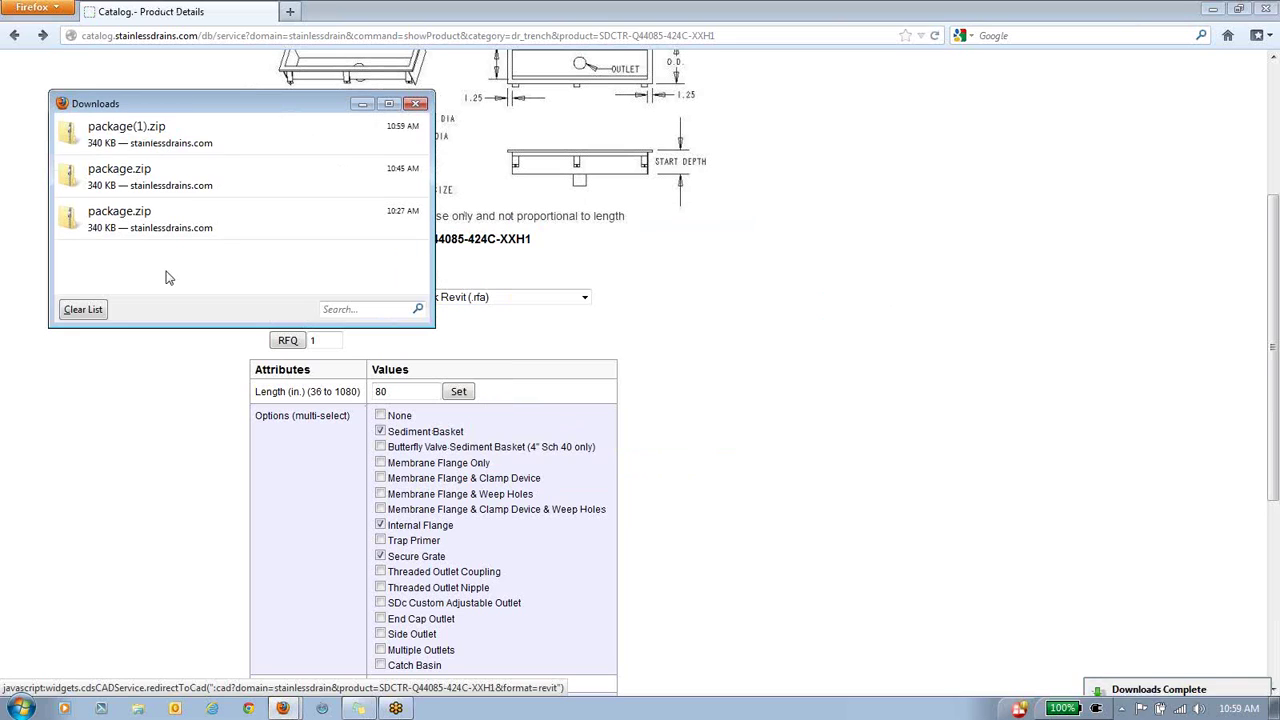
click(152, 134)
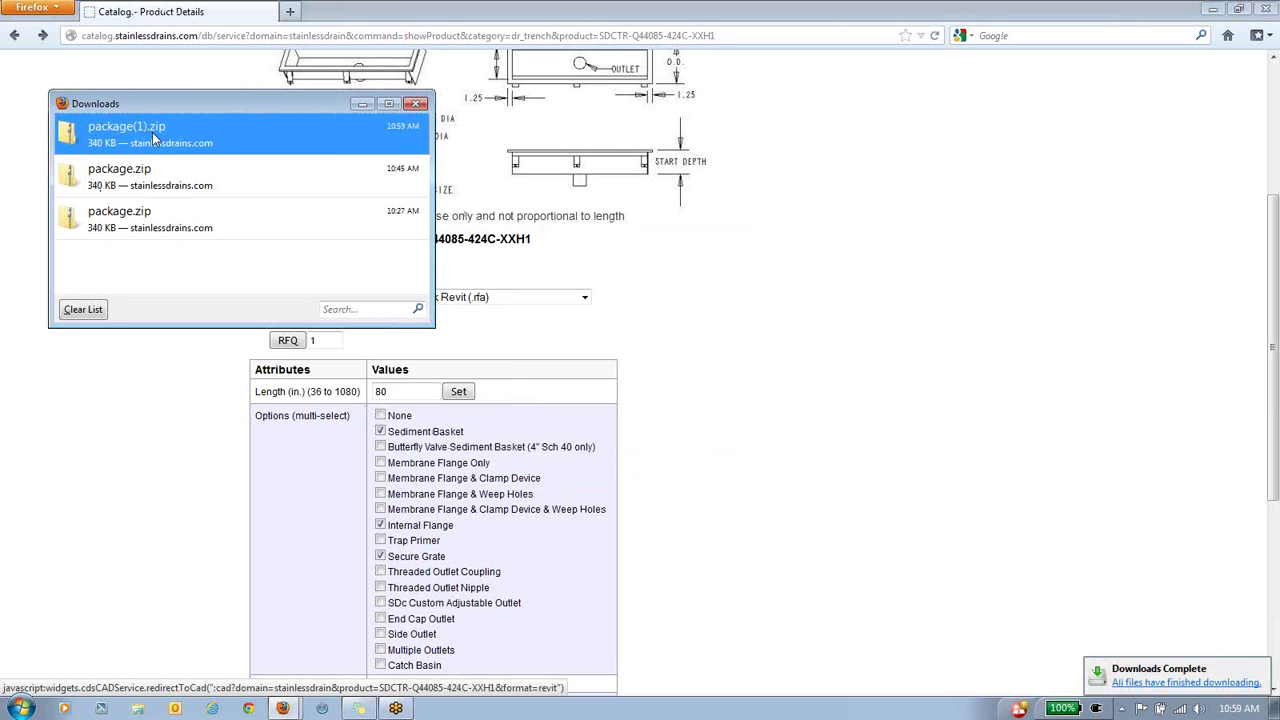
double_click(152, 132)
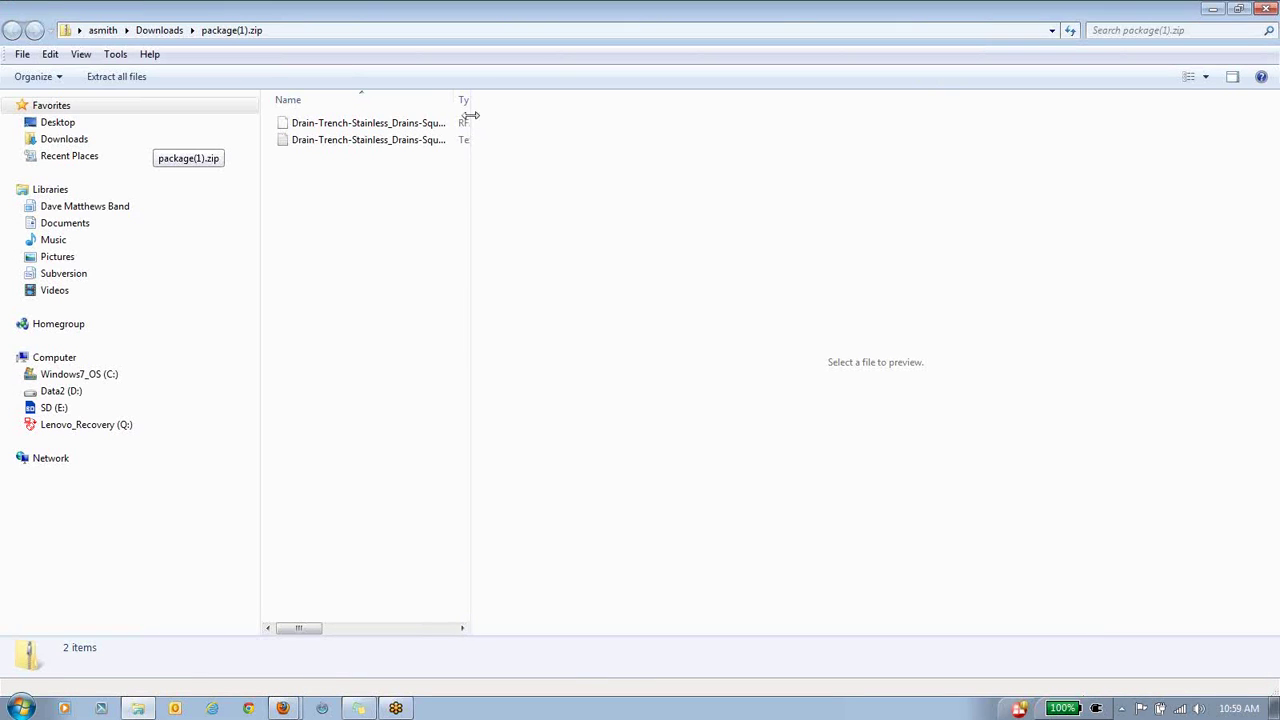
Step: Widen the file list to reveal the .rfa and .txt drain files, then close Explorer
drag(470, 116, 710, 118)
drag(451, 100, 532, 100)
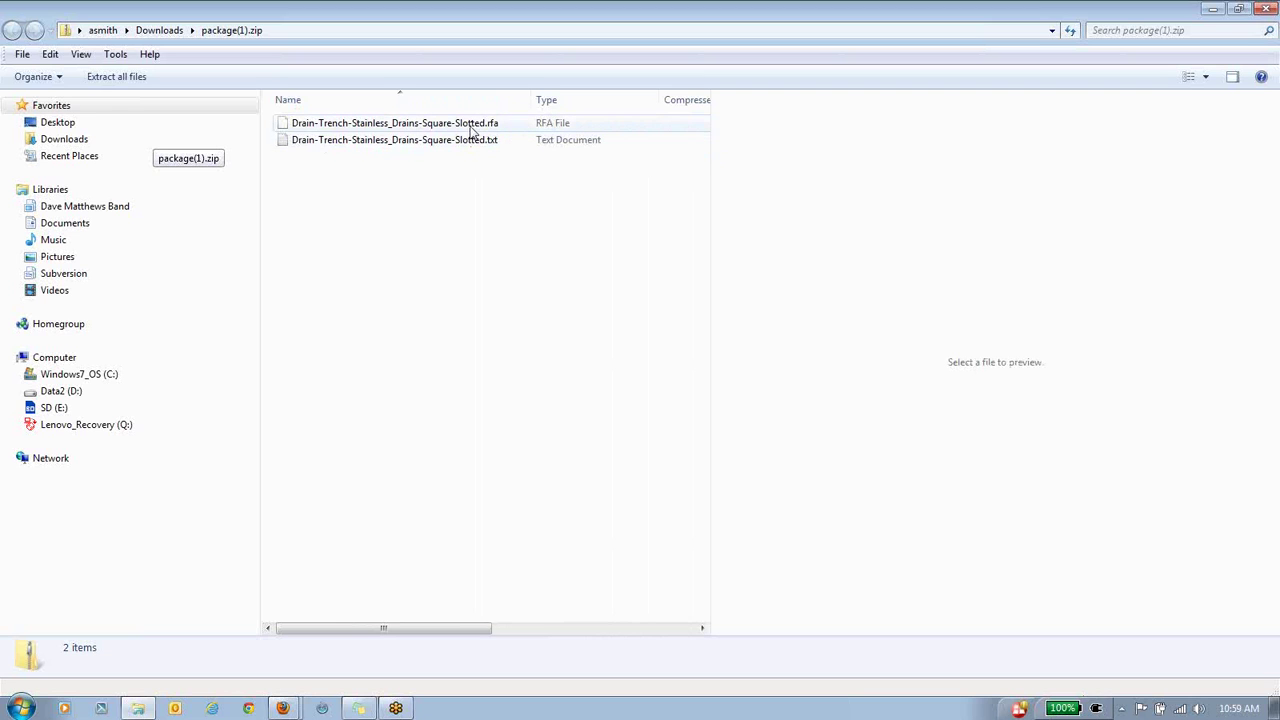
click(1268, 12)
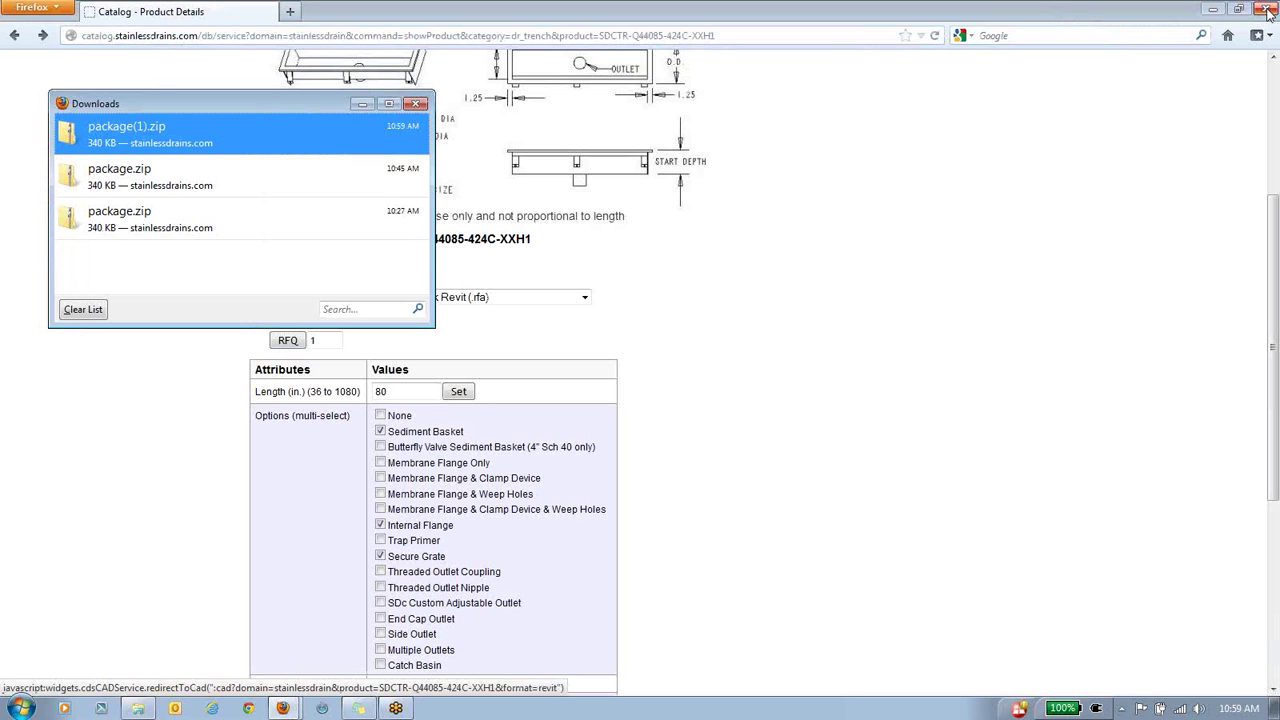
Step: Close the downloads list and add the 80-inch SDCTR-Q44085-424C-XXH1 drain to the RFQ cart
click(417, 105)
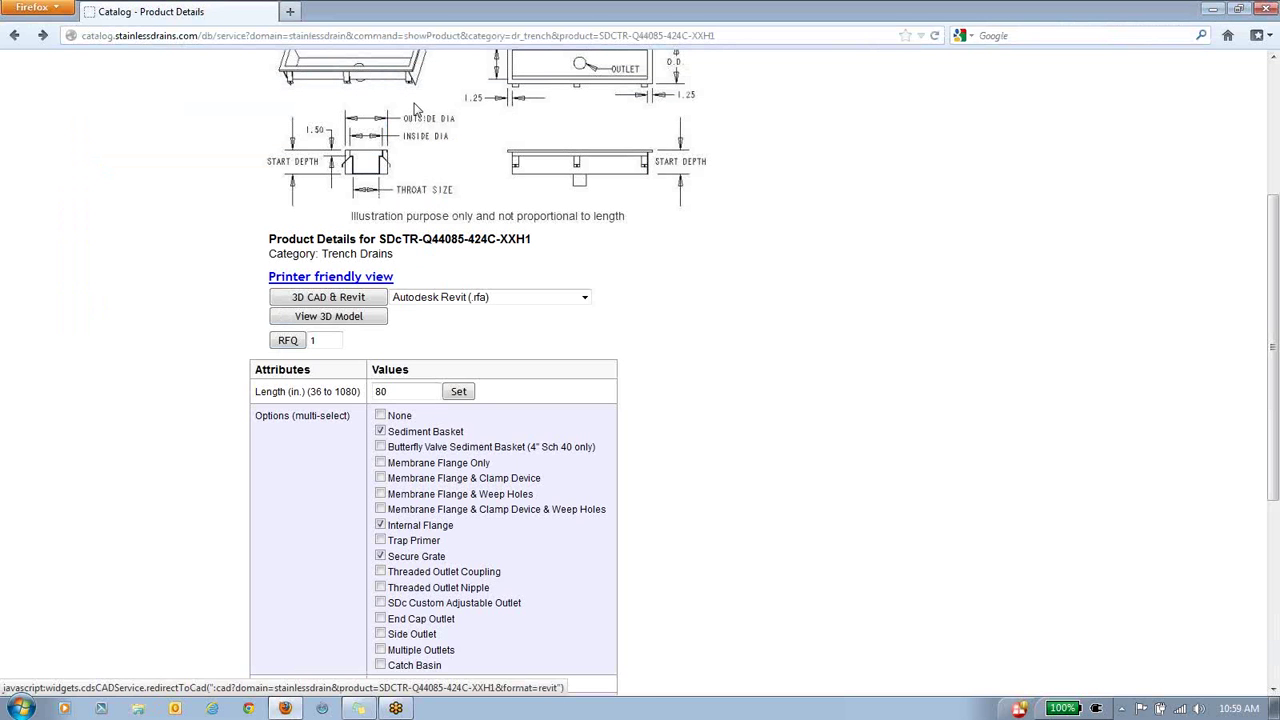
click(425, 298)
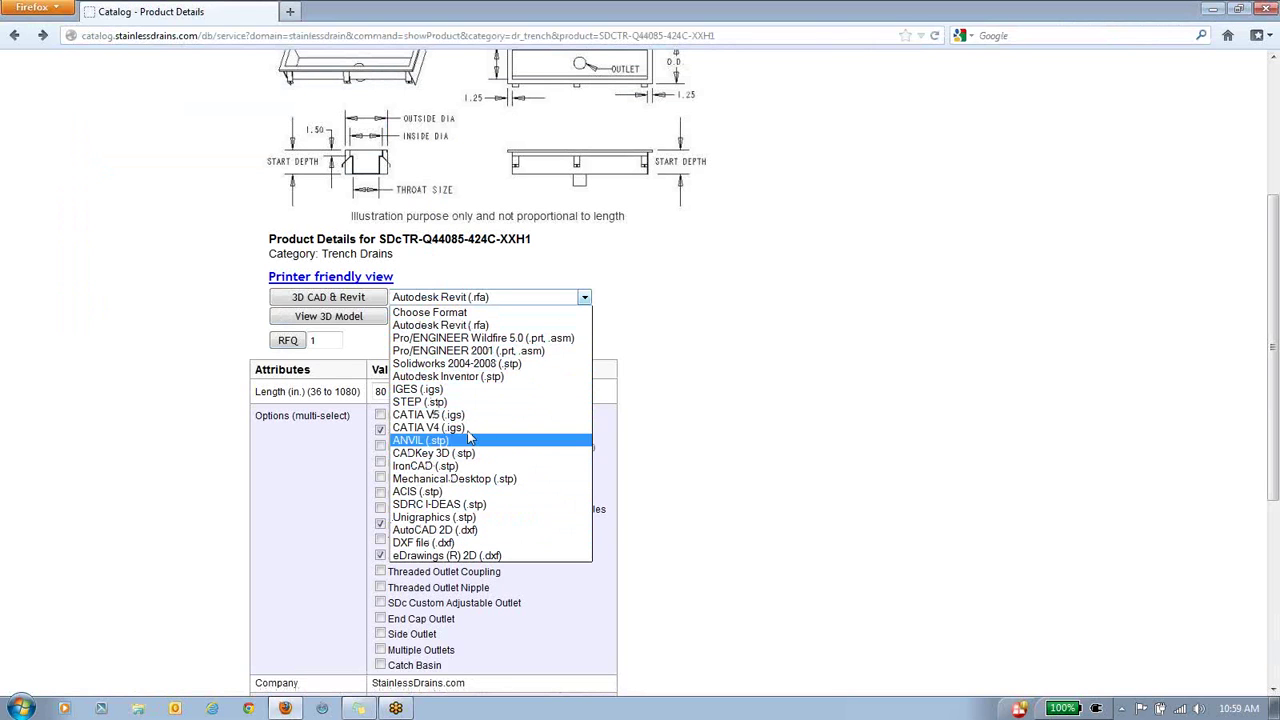
click(700, 292)
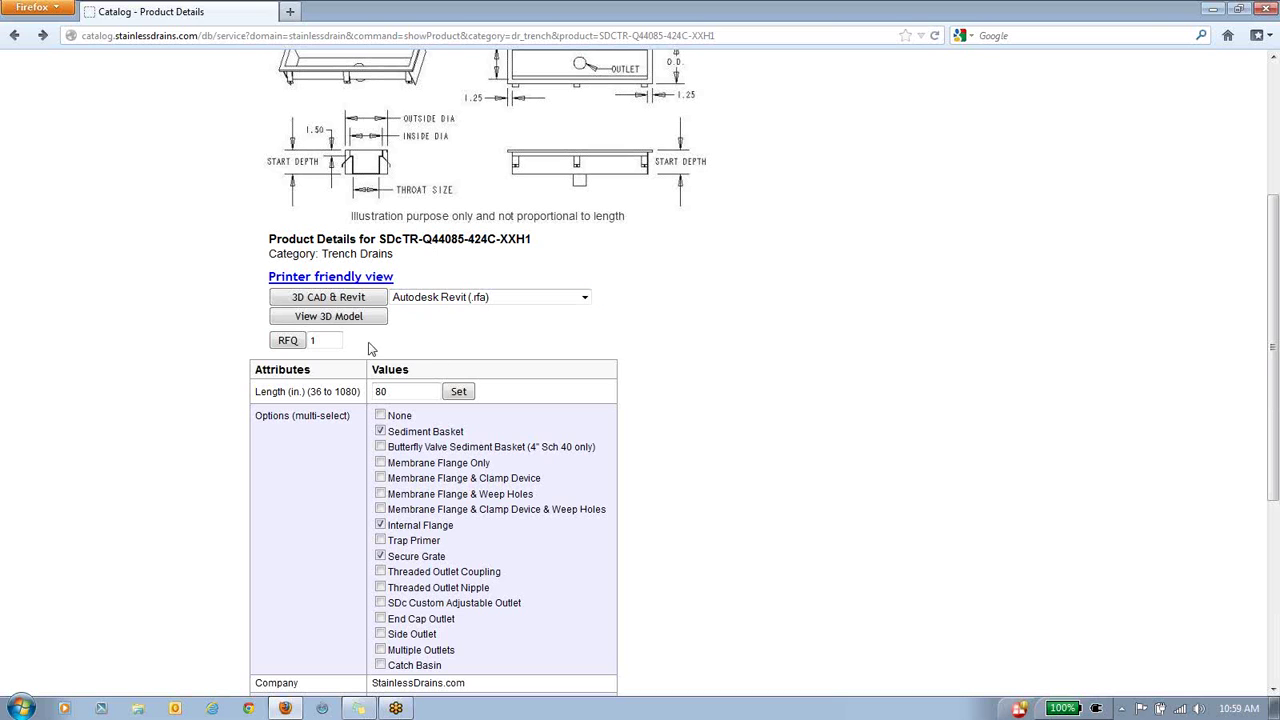
click(288, 341)
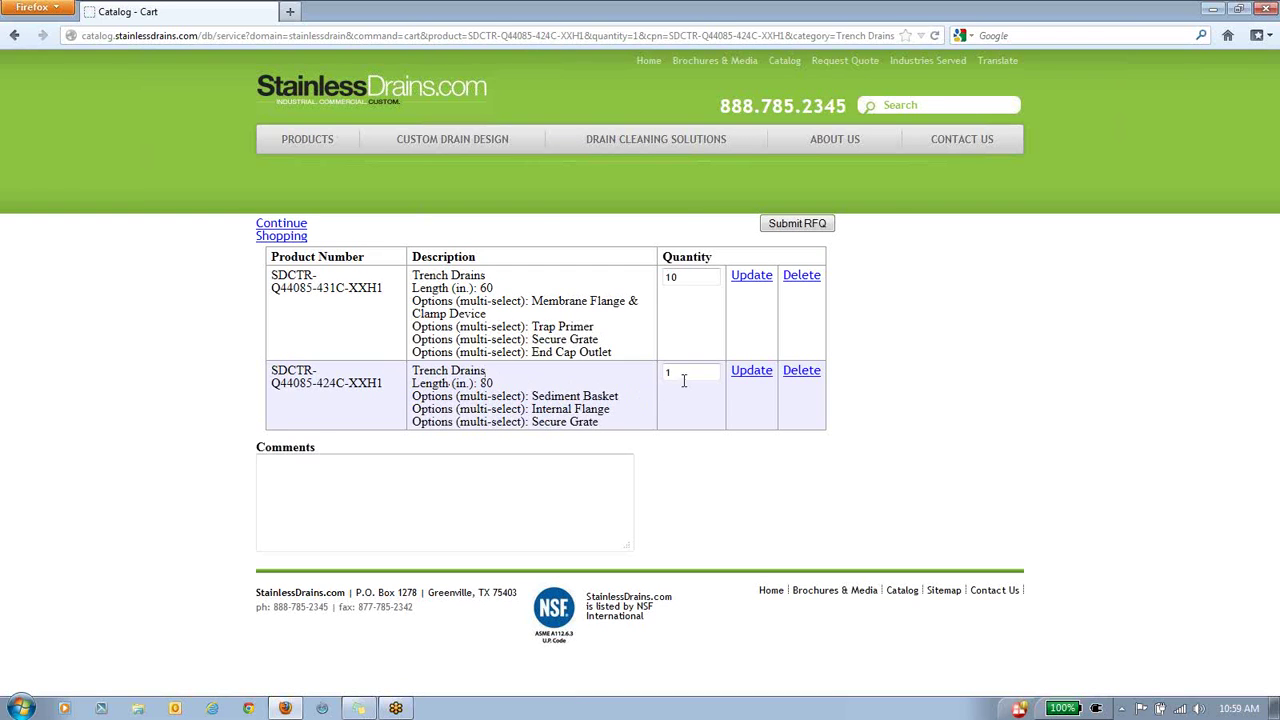
Step: Delete the 431C drain, set quantity 5, comment 'Please advise price and delivery', then go back
click(801, 276)
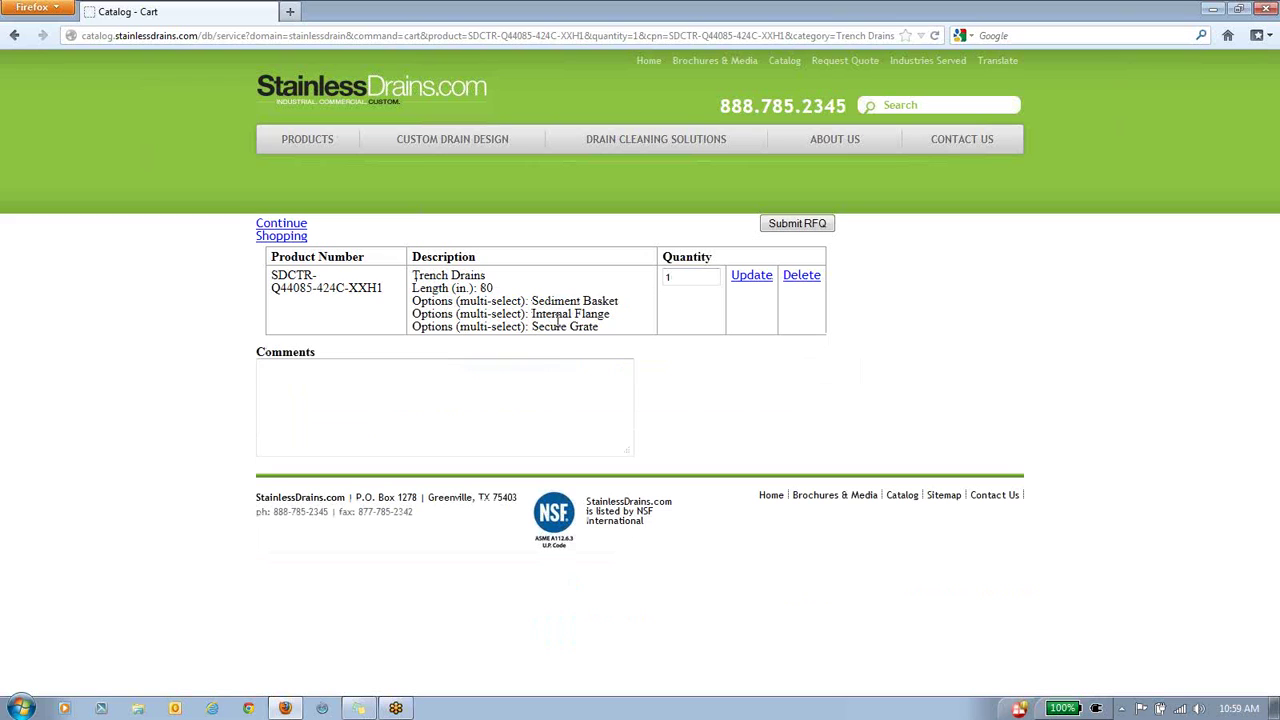
double_click(700, 279)
click(367, 367)
text(Please a)
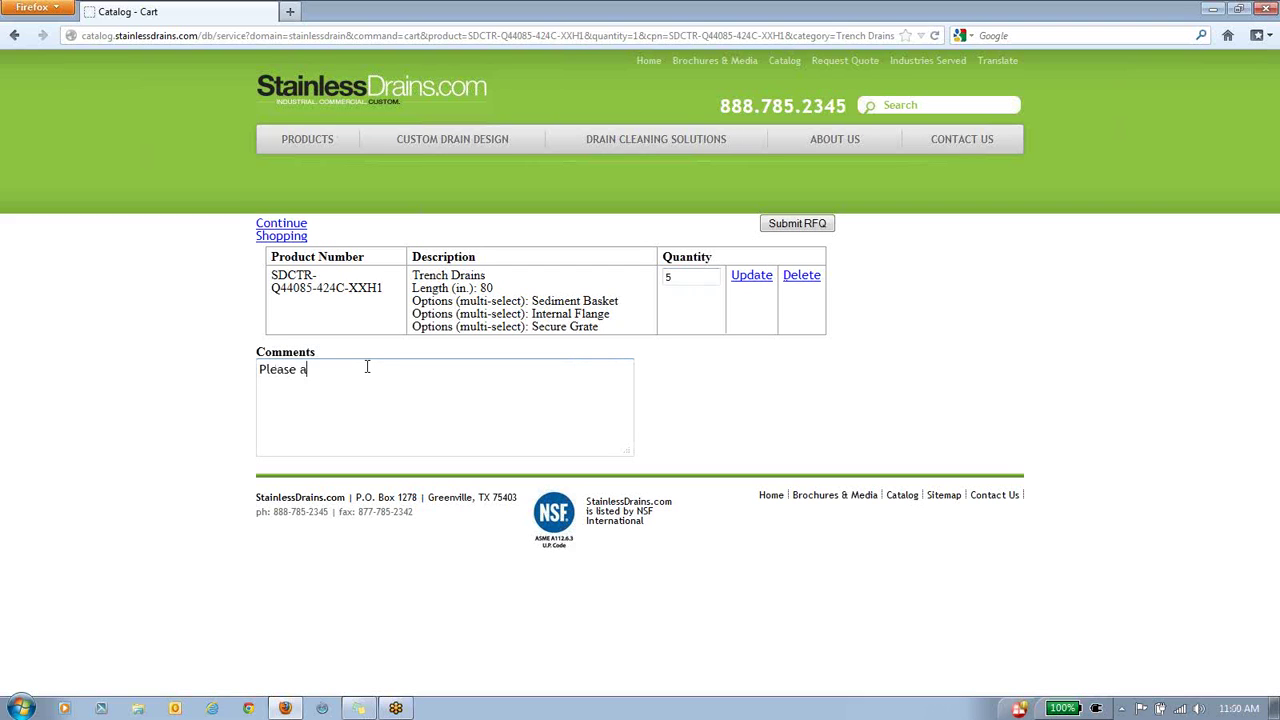
text(dvise price and delivery)
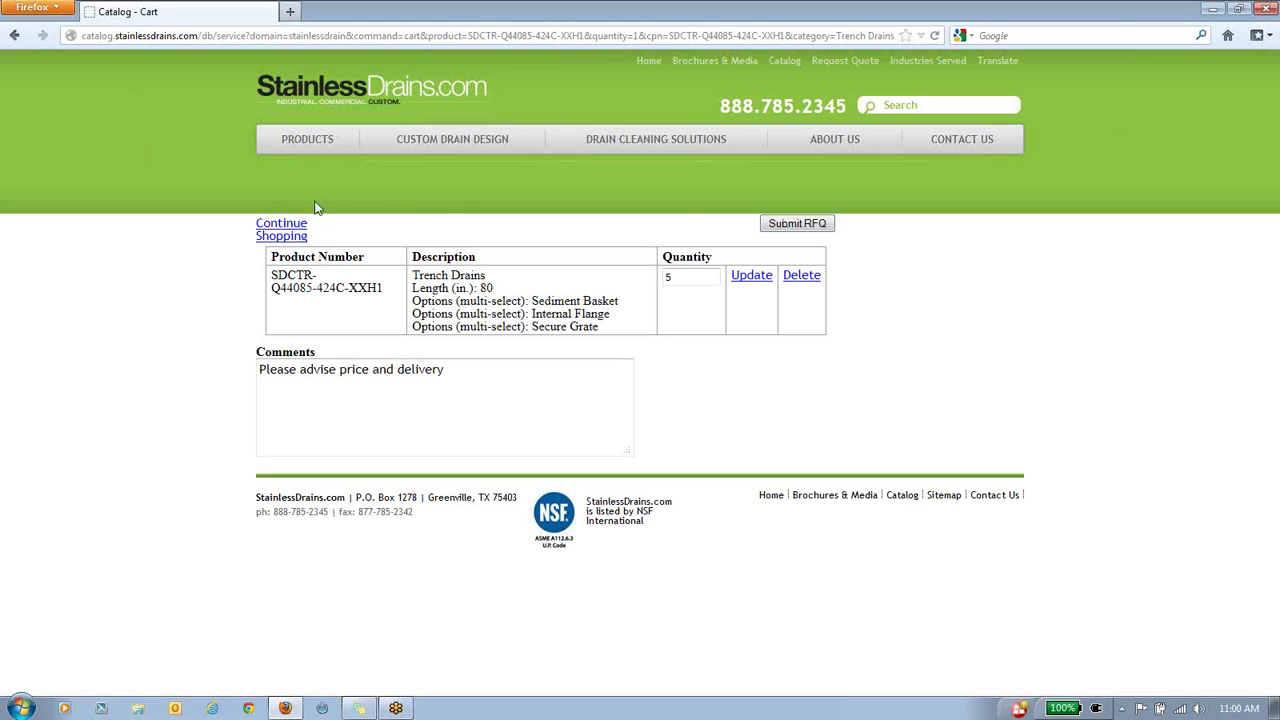
click(13, 37)
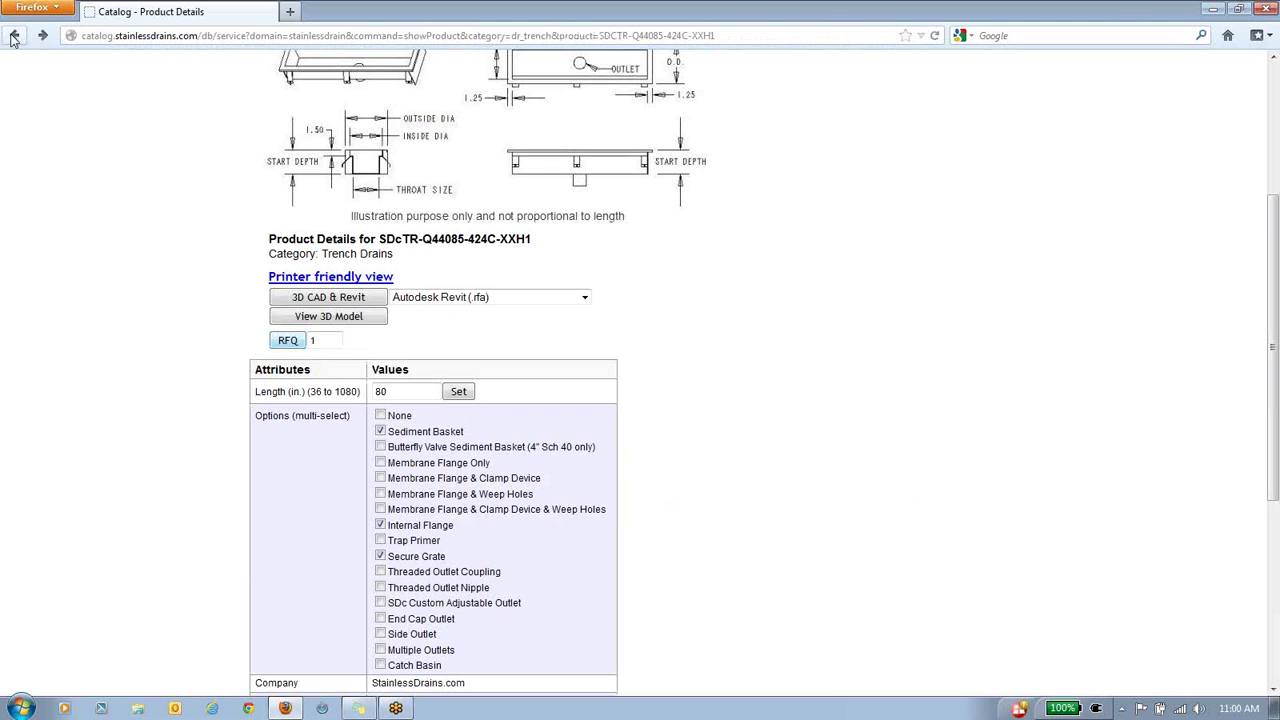
mouse_move(1272, 372)
mouse_down()
mouse_move(1272, 530)
mouse_move(1272, 234)
mouse_up()
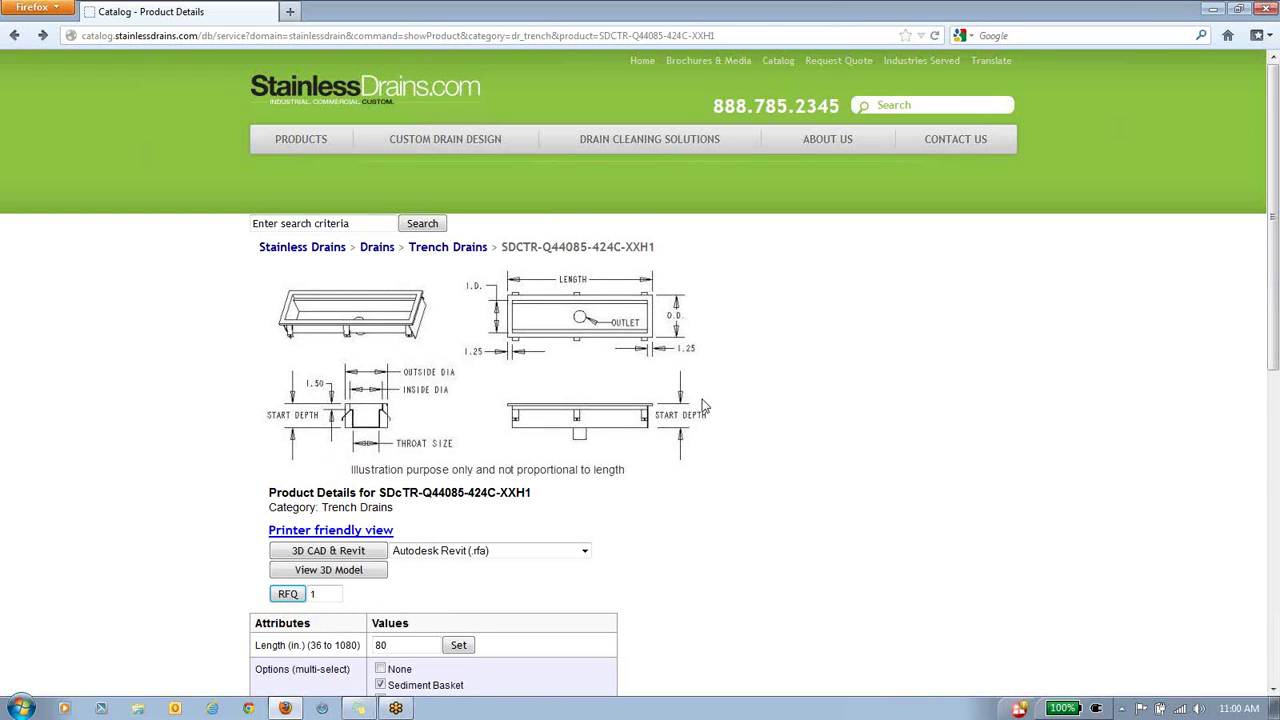